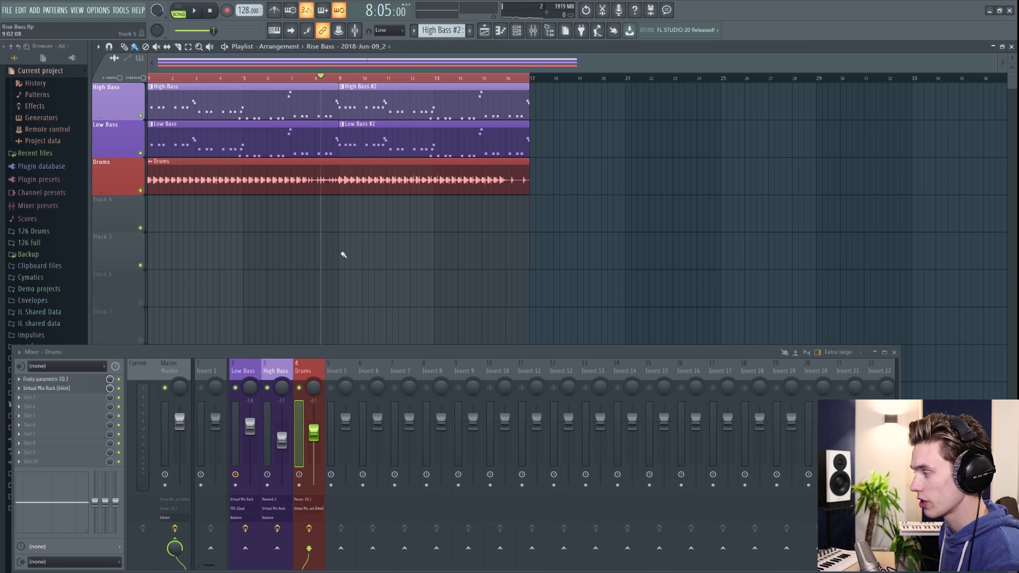
Set the Drums mixer track's volume to about -5.4 dB and place the song position at bar 8.
{"action": "left_click_drag", "start_coordinate": [325, 355], "coordinate": [329, 348]}
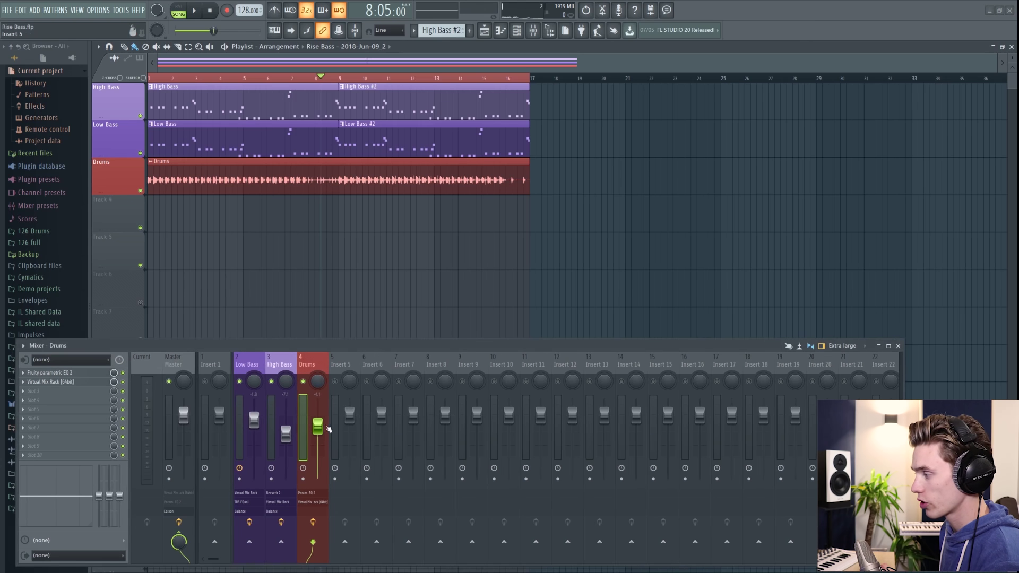
{"action": "left_click_drag", "start_coordinate": [320, 427], "coordinate": [318, 431]}
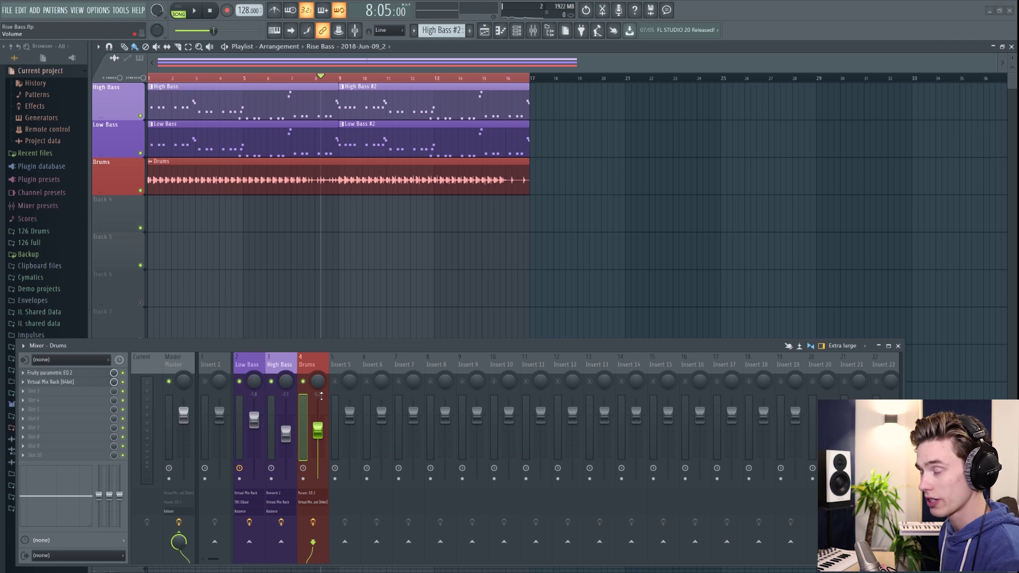
{"action": "left_click", "coordinate": [316, 80]}
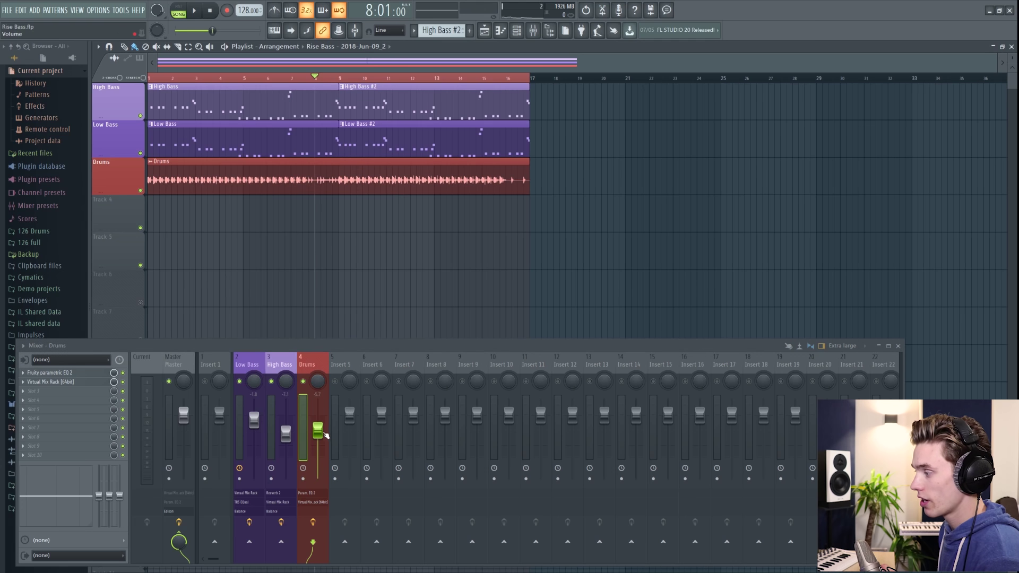
{"action": "left_click_drag", "start_coordinate": [318, 431], "coordinate": [322, 421]}
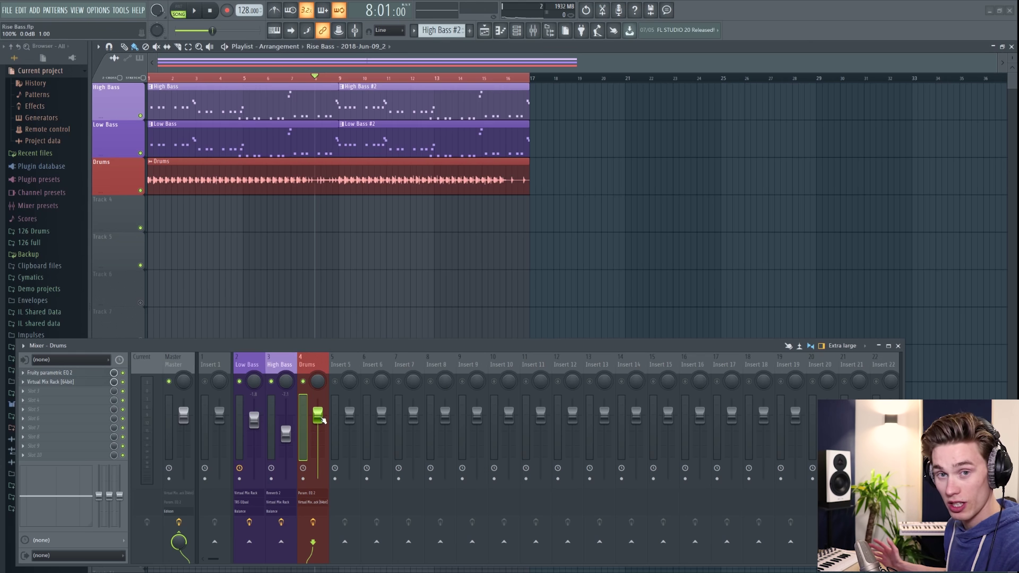
{"action": "left_click_drag", "start_coordinate": [323, 420], "coordinate": [318, 428]}
{"action": "left_click_drag", "start_coordinate": [317, 380], "coordinate": [318, 393]}
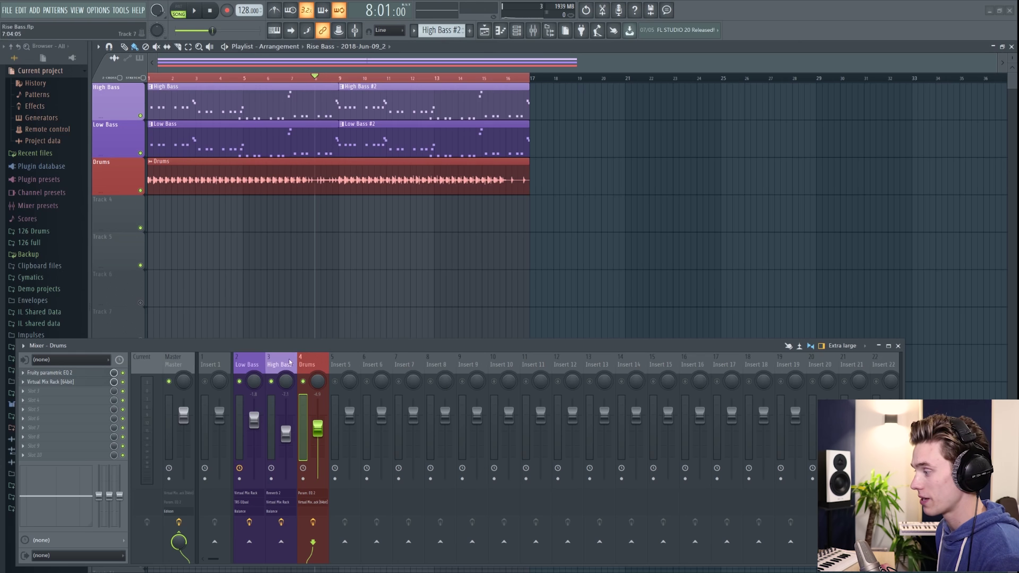
{"action": "left_click_drag", "start_coordinate": [317, 428], "coordinate": [317, 430]}
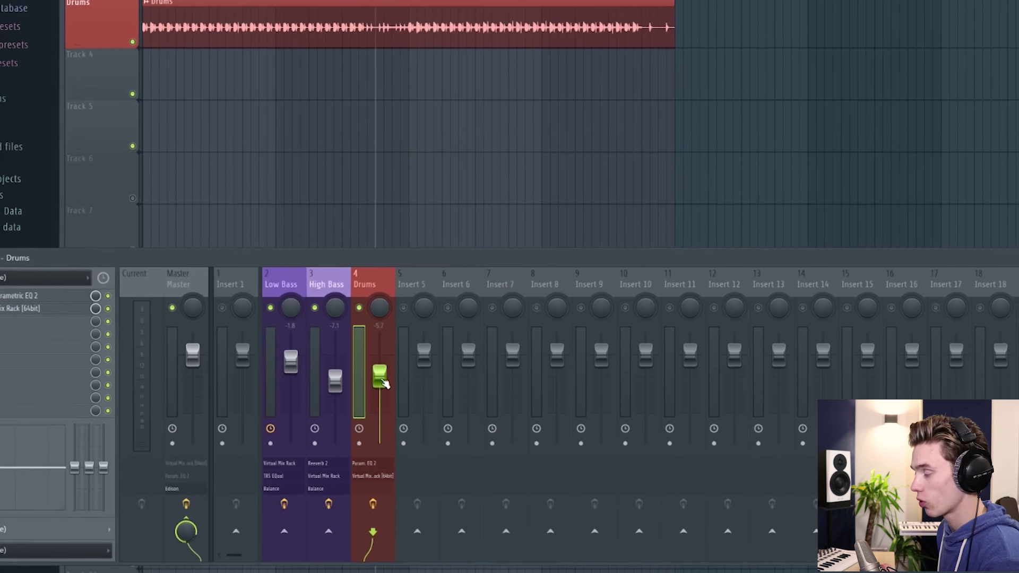
{"action": "left_click_drag", "start_coordinate": [320, 433], "coordinate": [319, 432]}
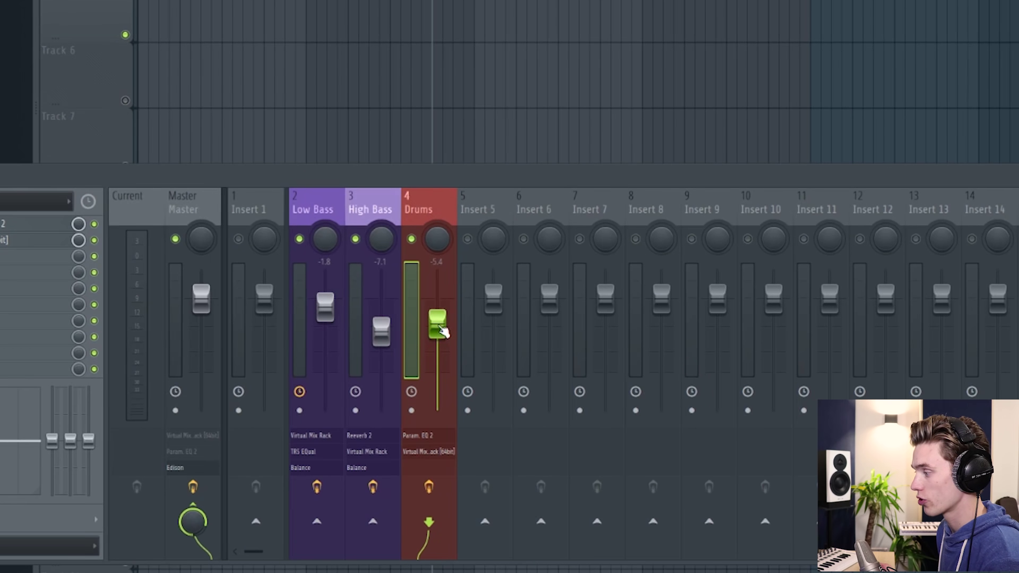
Create an automation clip for the Drums mixer track's volume and switch the channel rack's display filter.
{"action": "right_click", "coordinate": [438, 324]}
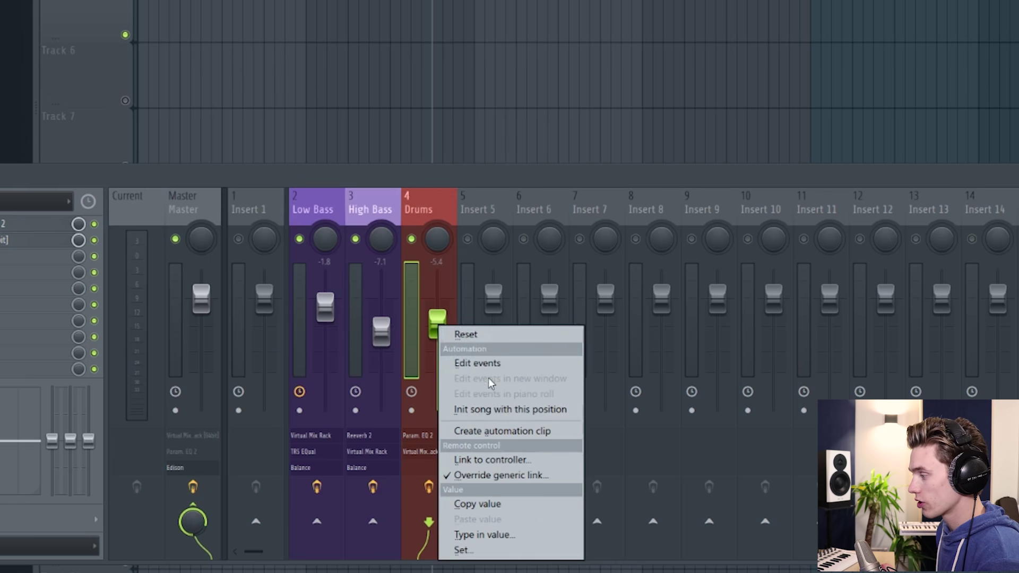
{"action": "left_click", "coordinate": [498, 431]}
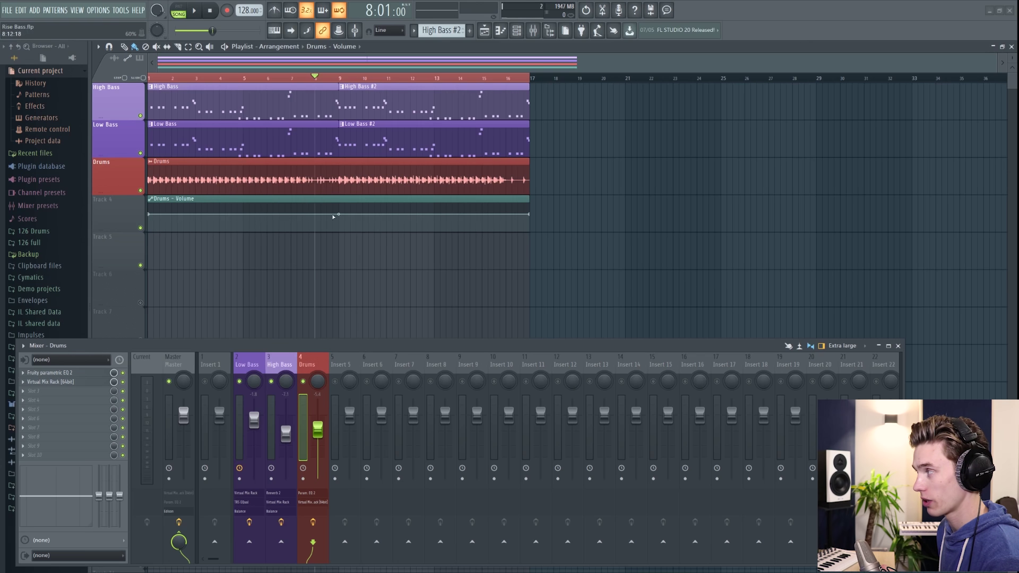
{"action": "left_click", "coordinate": [516, 31]}
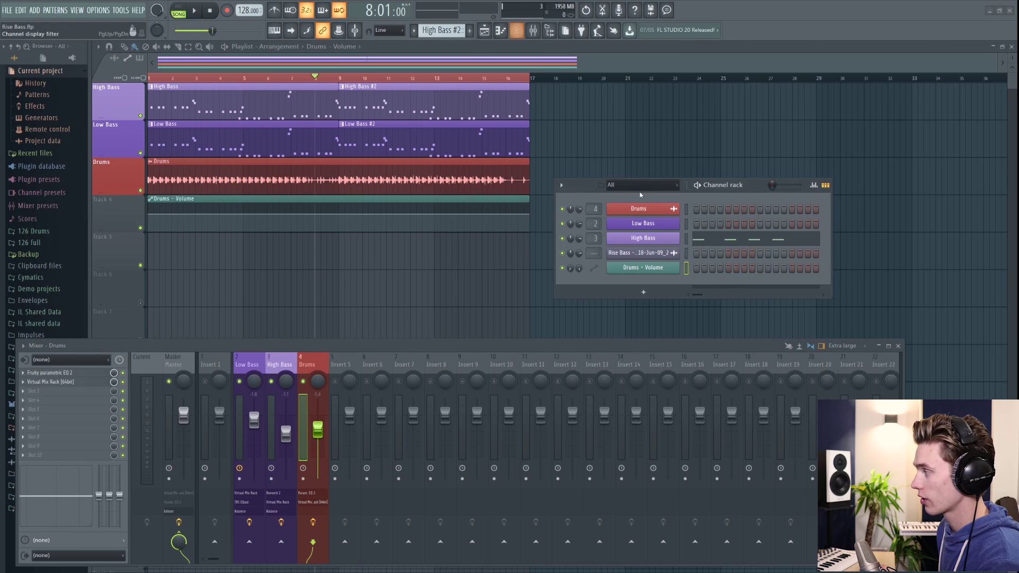
{"action": "left_click", "coordinate": [644, 186]}
{"action": "left_click", "coordinate": [638, 218]}
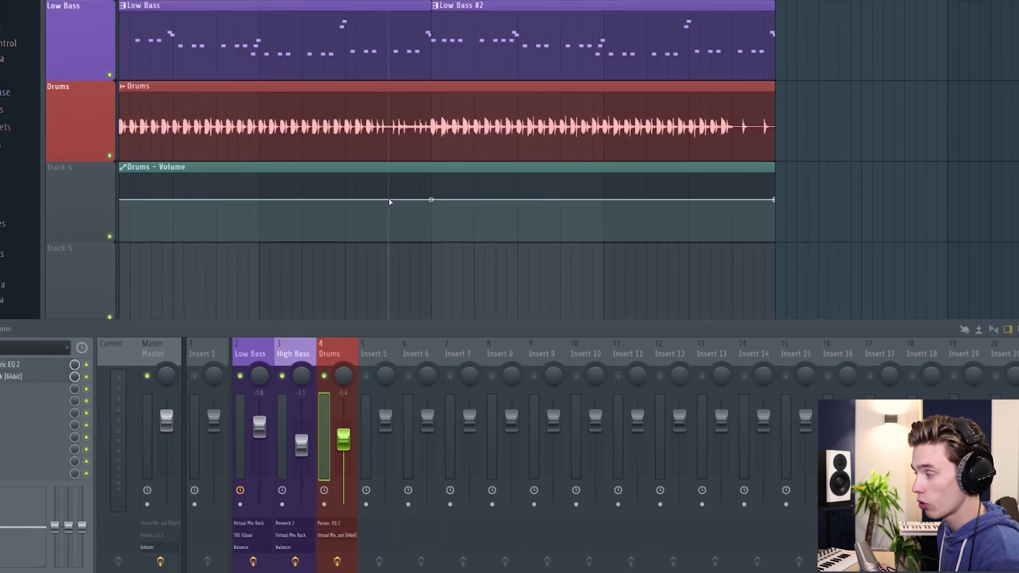
Add points at bars 8 and 9 of the Drums volume clip and raise the bar 9 point to about 85%.
{"action": "right_click", "coordinate": [354, 248]}
{"action": "left_click_drag", "start_coordinate": [446, 132], "coordinate": [444, 104]}
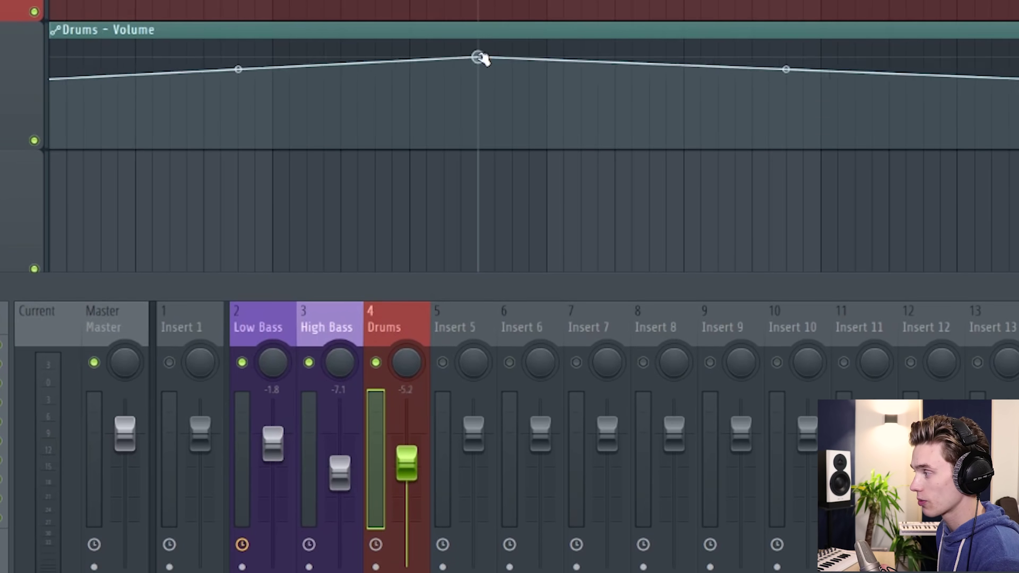
{"action": "left_click_drag", "start_coordinate": [481, 50], "coordinate": [484, 84]}
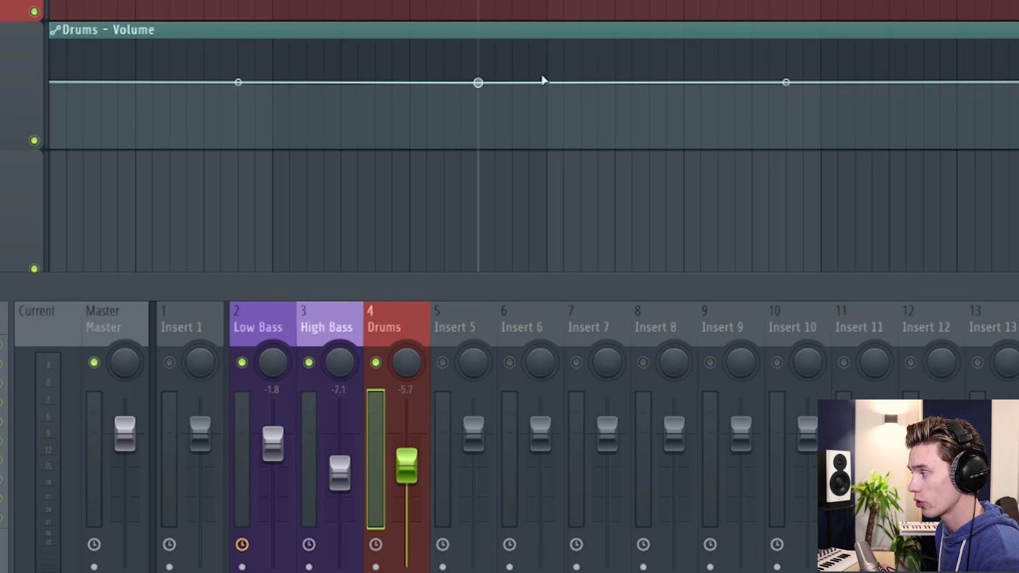
{"action": "left_click_drag", "start_coordinate": [547, 83], "coordinate": [547, 55]}
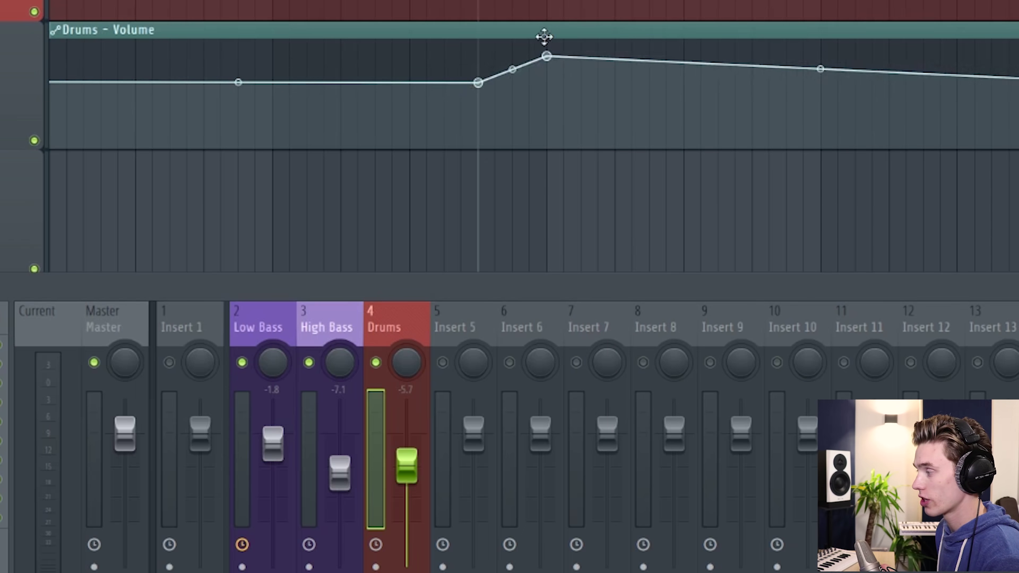
{"action": "key", "text": "space"}
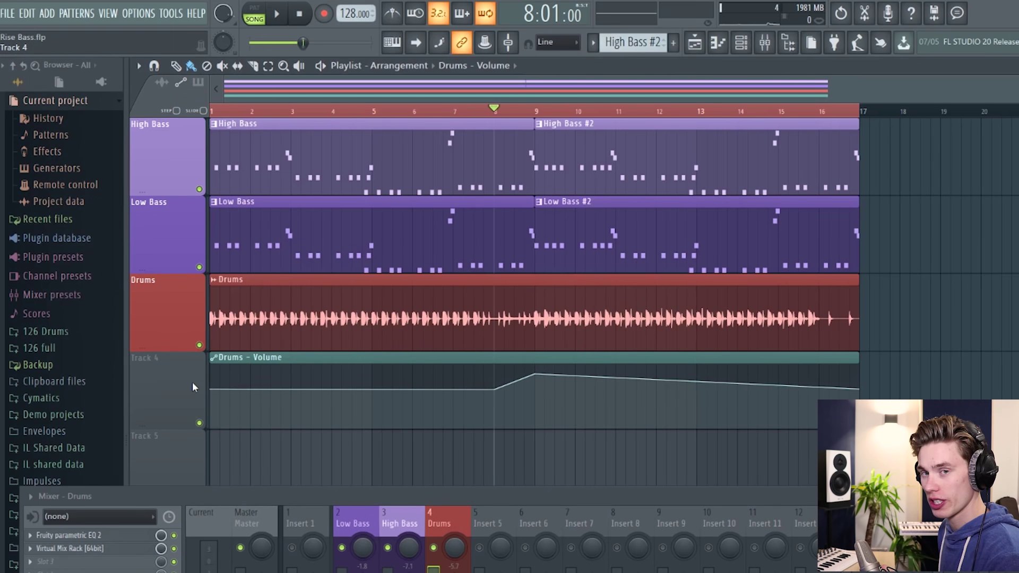
Name playlist Track 4 "Drums Volume", color it red, and group it with the Drums track above.
{"action": "right_click", "coordinate": [179, 372]}
{"action": "left_click", "coordinate": [205, 357]}
{"action": "type", "text": "Drums Volume"}
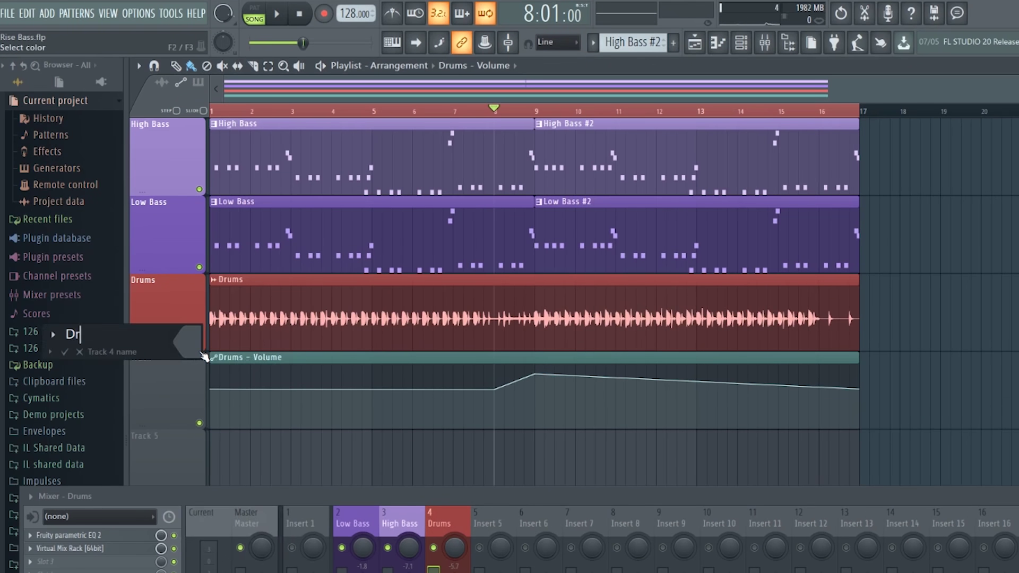
{"action": "key", "text": "Return"}
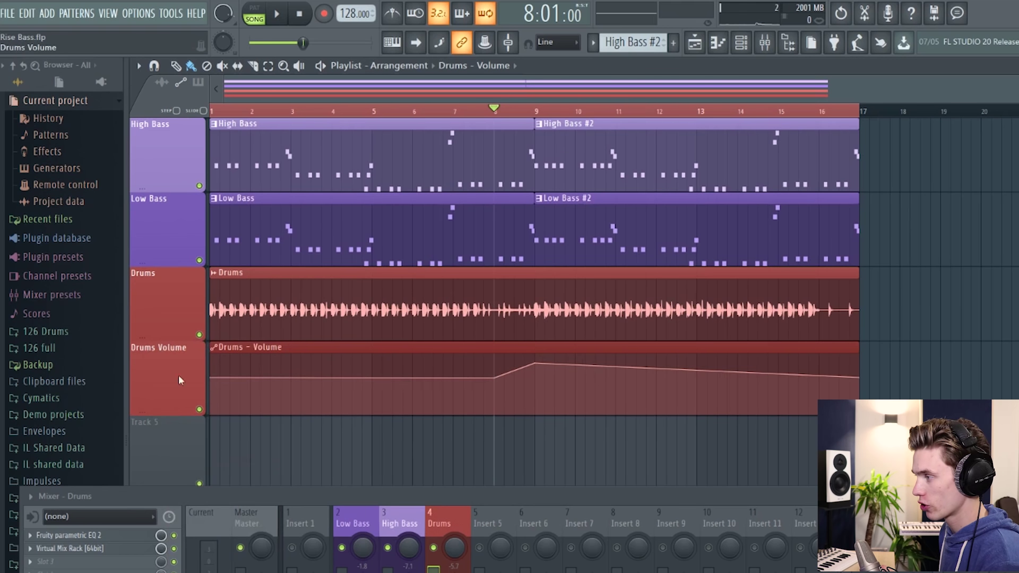
{"action": "right_click", "coordinate": [166, 371]}
{"action": "left_click", "coordinate": [212, 465]}
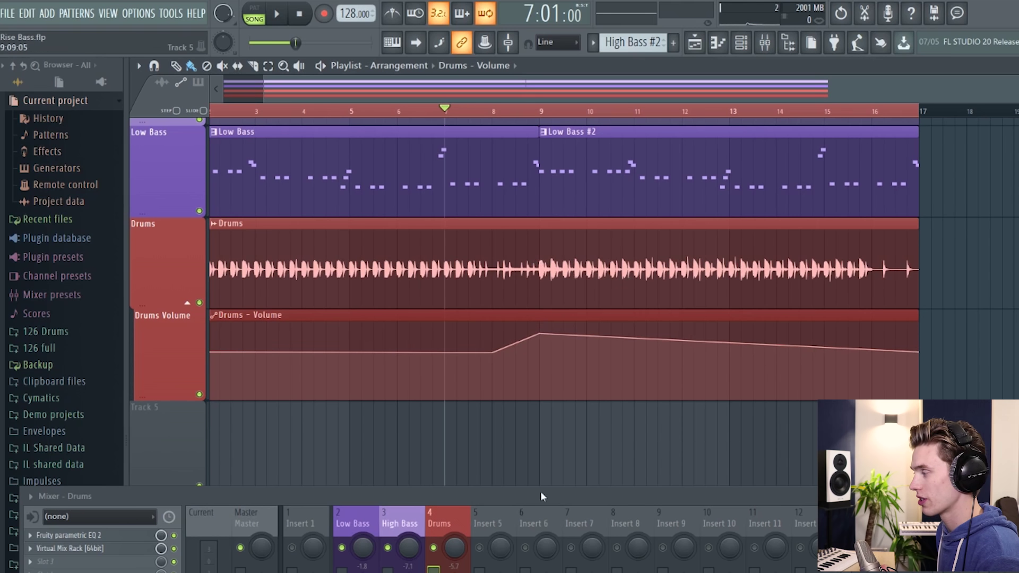
Replace the raised bar 9 automation point with level points at bars 7 and 9, and raise the bar 8 point to about 81%.
{"action": "right_click", "coordinate": [540, 335]}
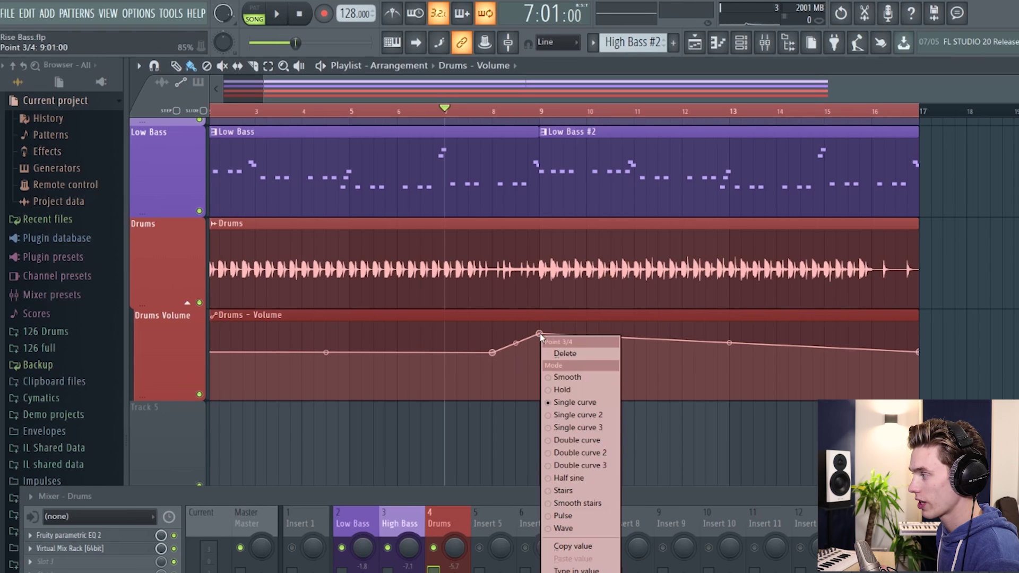
{"action": "left_click", "coordinate": [563, 354]}
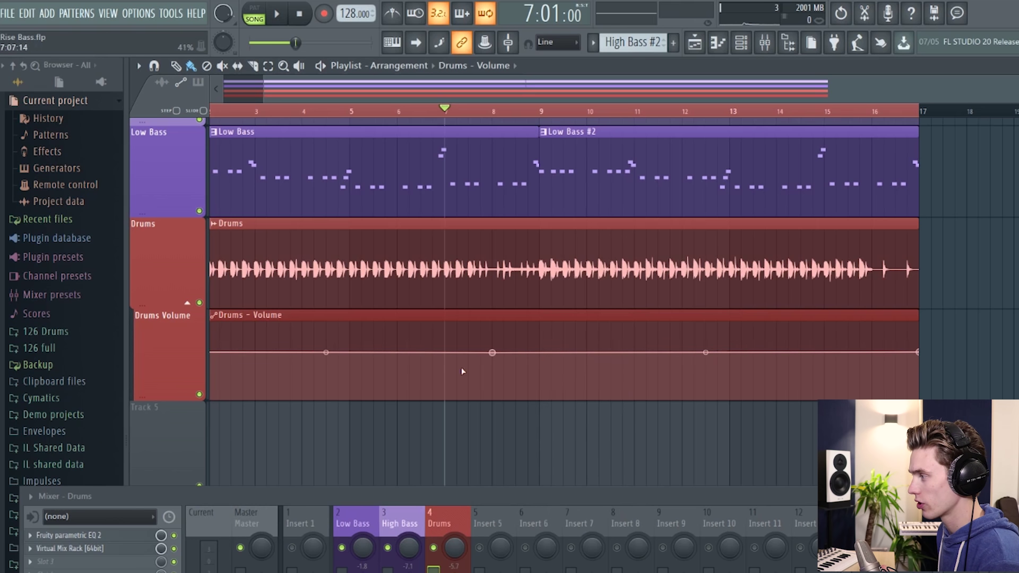
{"action": "left_click", "coordinate": [445, 352]}
{"action": "left_click", "coordinate": [539, 351]}
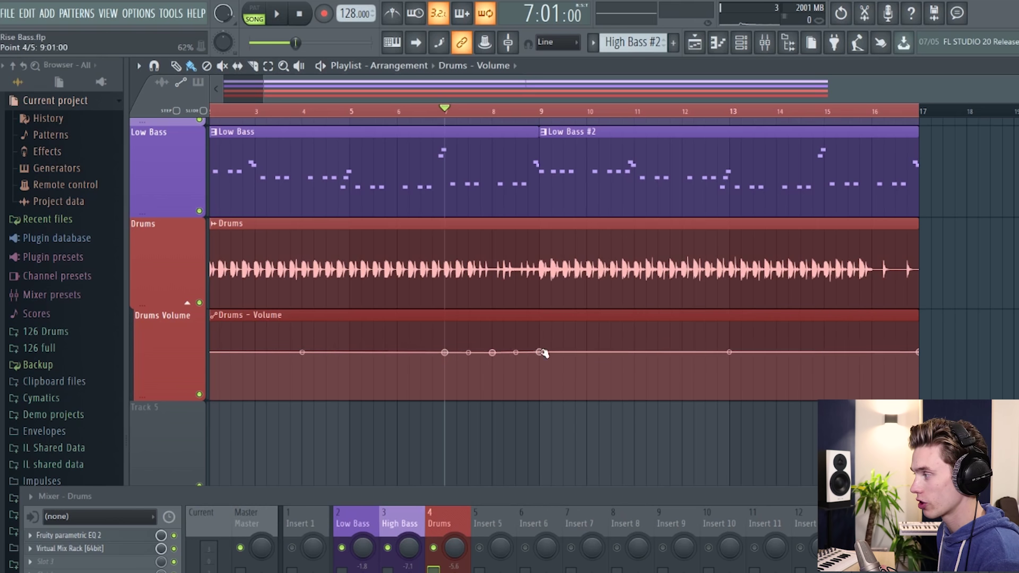
{"action": "mouse_move", "coordinate": [492, 352]}
{"action": "left_mouse_down"}
{"action": "mouse_move", "coordinate": [466, 348]}
{"action": "mouse_move", "coordinate": [553, 337]}
{"action": "mouse_move", "coordinate": [432, 386]}
{"action": "mouse_move", "coordinate": [480, 382]}
{"action": "mouse_move", "coordinate": [493, 344]}
{"action": "mouse_move", "coordinate": [481, 345]}
{"action": "mouse_move", "coordinate": [502, 369]}
{"action": "mouse_move", "coordinate": [508, 332]}
{"action": "mouse_move", "coordinate": [497, 343]}
{"action": "mouse_move", "coordinate": [457, 339]}
{"action": "mouse_move", "coordinate": [502, 343]}
{"action": "mouse_move", "coordinate": [500, 332]}
{"action": "mouse_move", "coordinate": [498, 393]}
{"action": "mouse_move", "coordinate": [496, 330]}
{"action": "mouse_move", "coordinate": [489, 382]}
{"action": "mouse_move", "coordinate": [491, 349]}
{"action": "mouse_move", "coordinate": [473, 344]}
{"action": "mouse_move", "coordinate": [529, 345]}
{"action": "mouse_move", "coordinate": [504, 332]}
{"action": "mouse_move", "coordinate": [433, 337]}
{"action": "mouse_move", "coordinate": [494, 339]}
{"action": "left_mouse_up"}
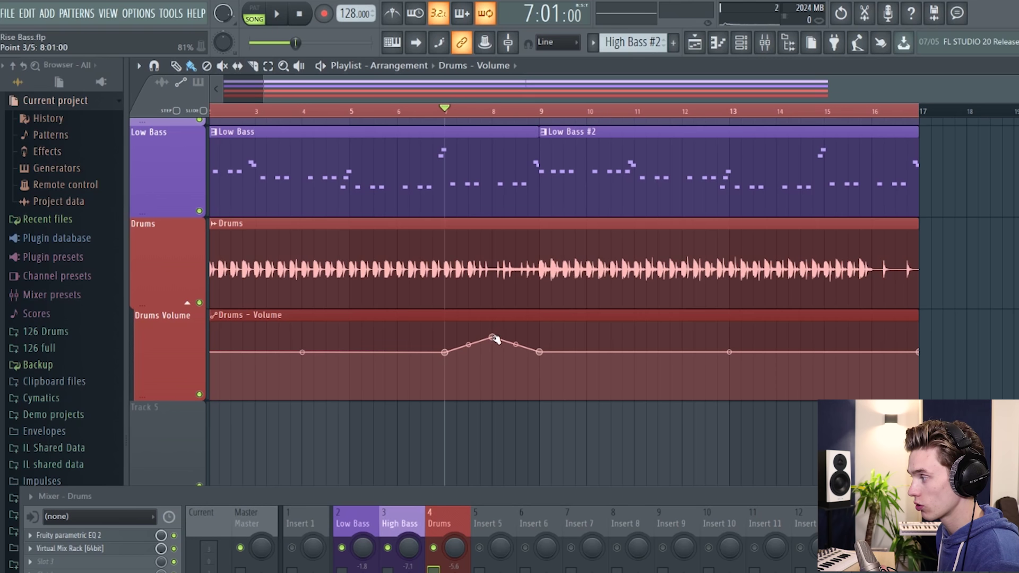
Set the bar 8 automation point to Double curve 2 and lower the bar 7 point to the clip's bottom.
{"action": "right_click", "coordinate": [493, 338]}
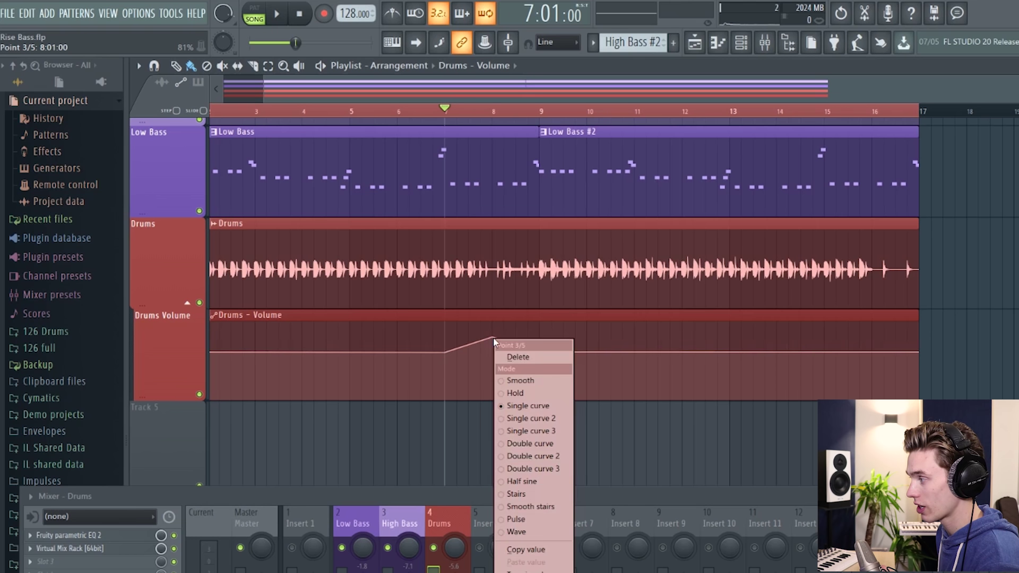
{"action": "left_click", "coordinate": [530, 456]}
{"action": "left_click_drag", "start_coordinate": [469, 345], "coordinate": [447, 399]}
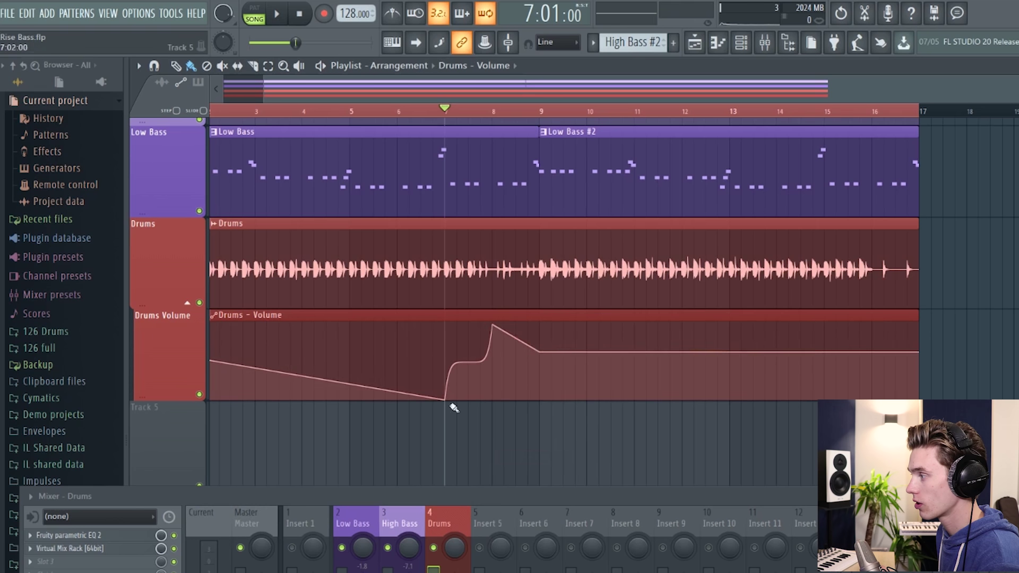
Switch the automation point to Hold mode and shape a square step between bars 7 and 8.
{"action": "right_click", "coordinate": [492, 325]}
{"action": "left_click", "coordinate": [516, 380]}
{"action": "left_click_drag", "start_coordinate": [493, 325], "coordinate": [481, 409]}
{"action": "right_click", "coordinate": [493, 342]}
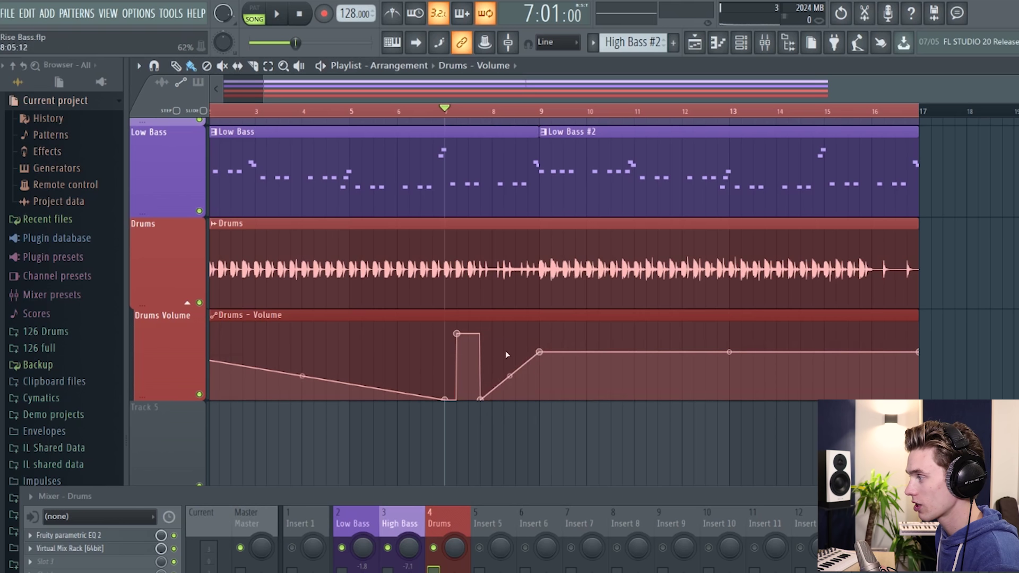
Add an automation point at 10:05:00 and try Pulse mode with a slower rate, followed by Wave mode.
{"action": "right_click", "coordinate": [599, 352]}
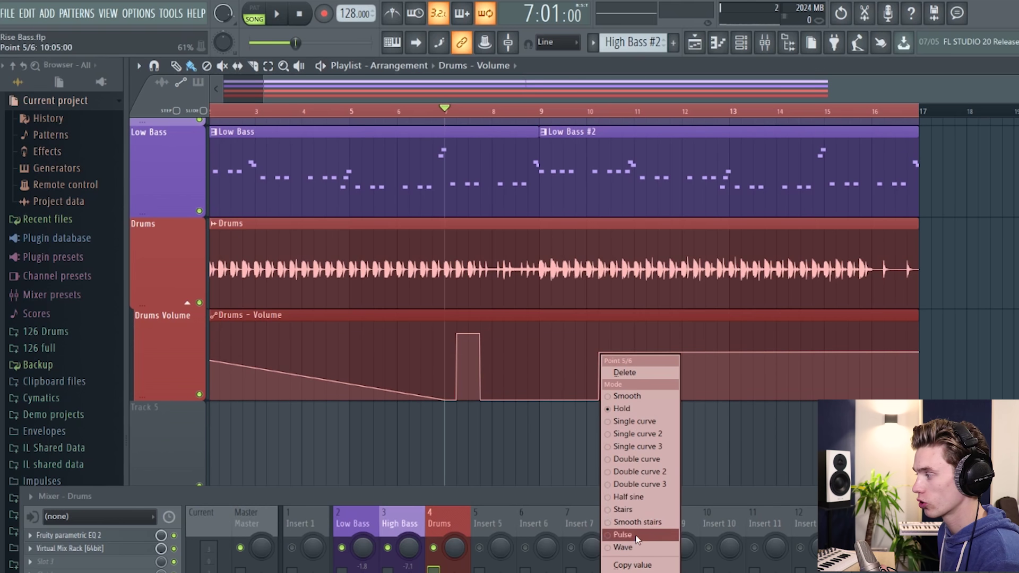
{"action": "left_click", "coordinate": [623, 535]}
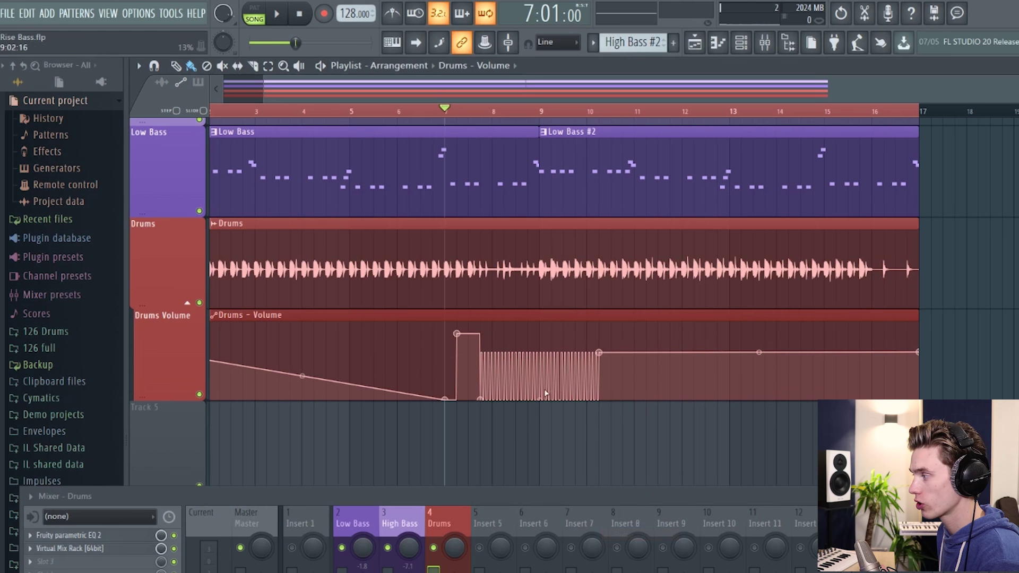
{"action": "mouse_move", "coordinate": [539, 399]}
{"action": "left_mouse_down"}
{"action": "mouse_move", "coordinate": [539, 390]}
{"action": "mouse_move", "coordinate": [539, 408]}
{"action": "left_mouse_up"}
{"action": "right_click", "coordinate": [598, 352]}
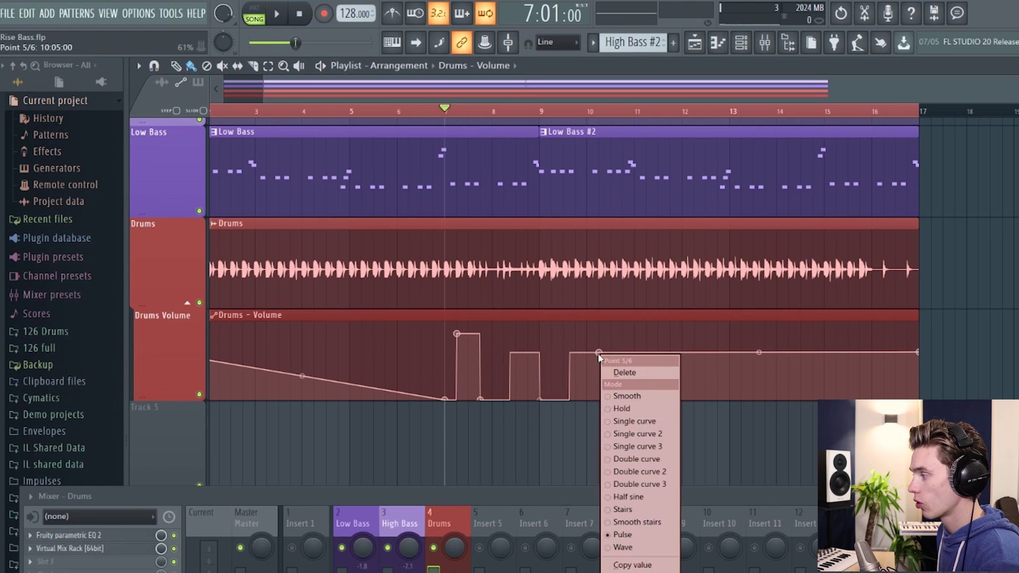
{"action": "left_click", "coordinate": [624, 547]}
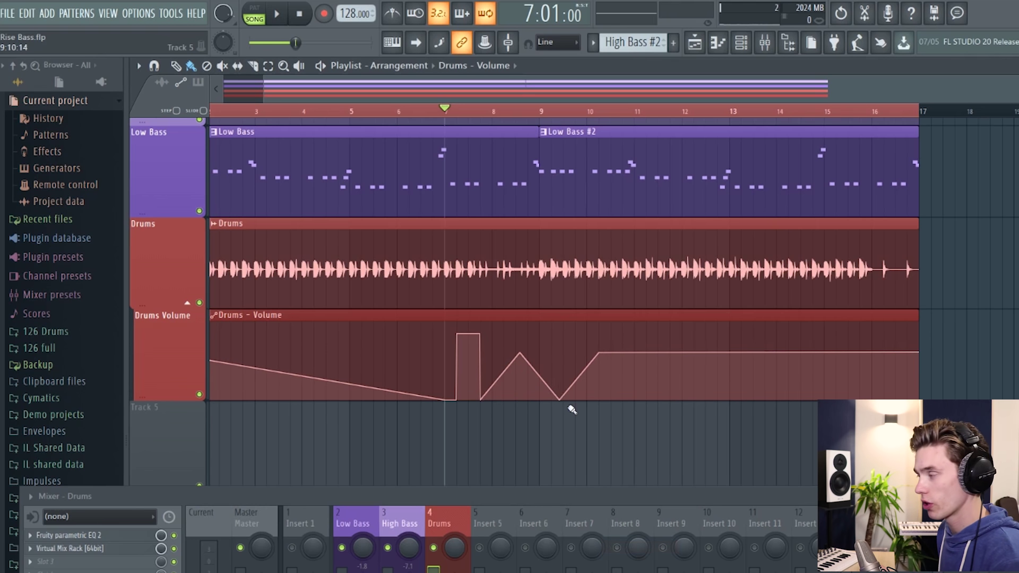
Delete the experimental automation points after bar 7 and move the remaining middle point to bar 9 at the clip's base level.
{"action": "right_click", "coordinate": [600, 351]}
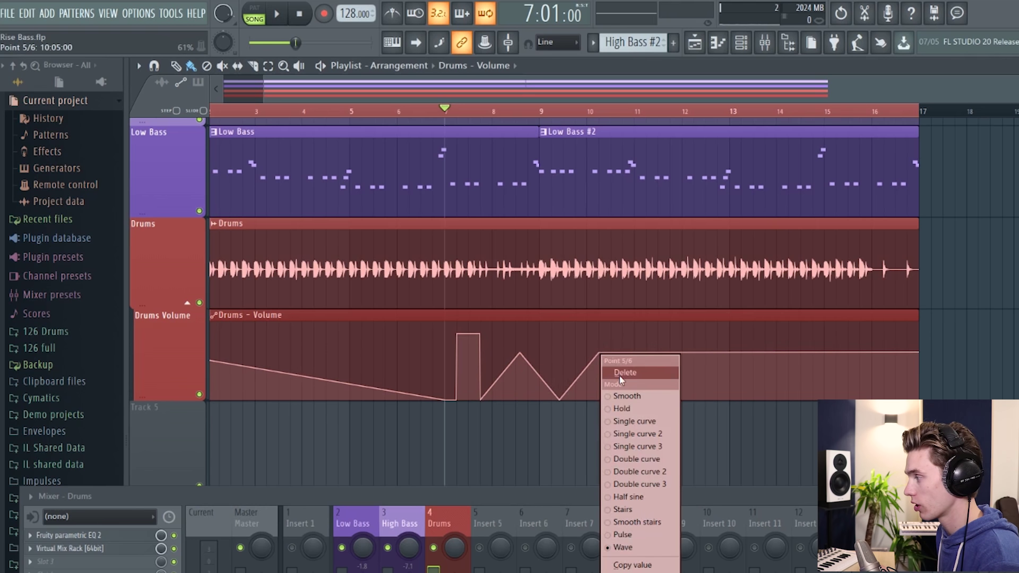
{"action": "left_click", "coordinate": [621, 367]}
{"action": "right_click", "coordinate": [480, 399]}
{"action": "left_click", "coordinate": [504, 420]}
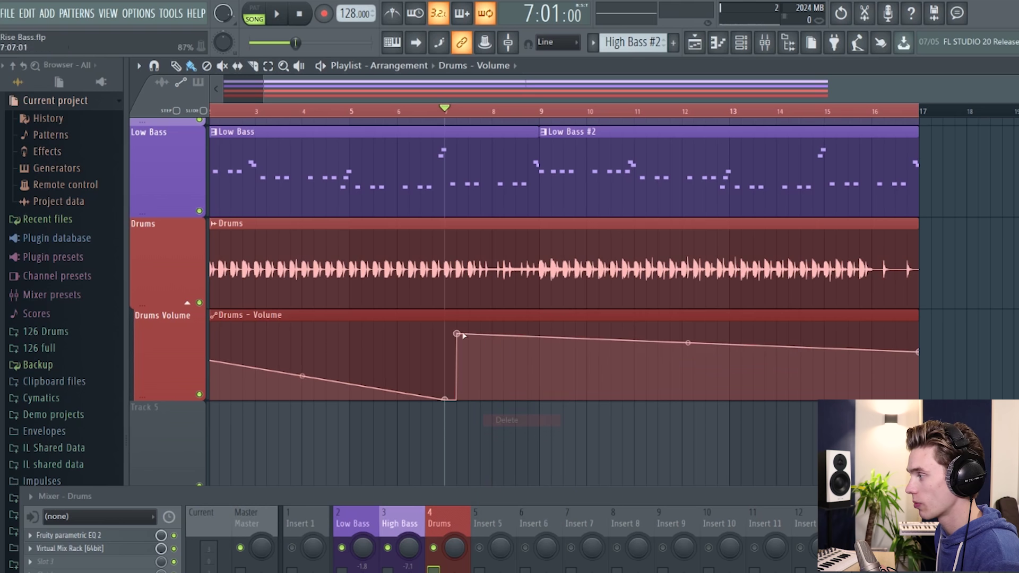
{"action": "right_click", "coordinate": [457, 335]}
{"action": "left_click", "coordinate": [485, 354]}
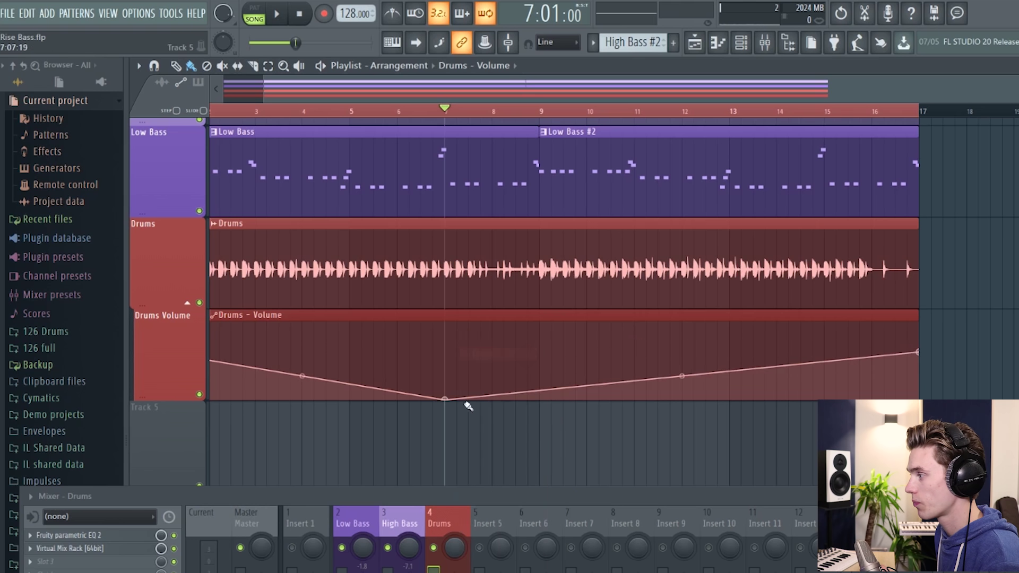
{"action": "left_click_drag", "start_coordinate": [444, 399], "coordinate": [495, 368]}
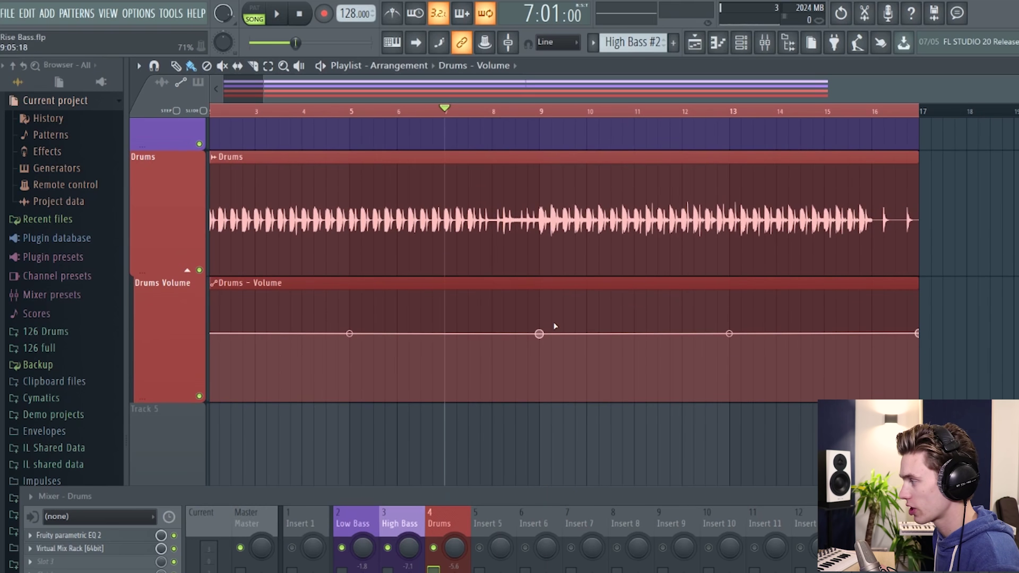
Add a second automation point near bar 9 and arrange both points into a short straight volume rise ending at bar 9.
{"action": "left_click", "coordinate": [554, 326]}
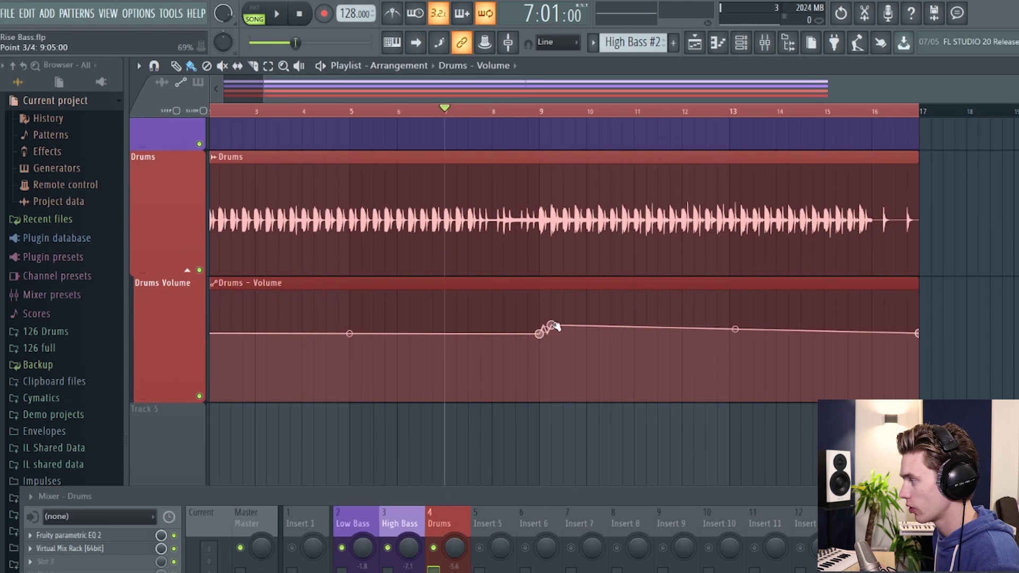
{"action": "right_click", "coordinate": [553, 325]}
{"action": "left_click", "coordinate": [589, 367]}
{"action": "left_click_drag", "start_coordinate": [553, 325], "coordinate": [528, 333]}
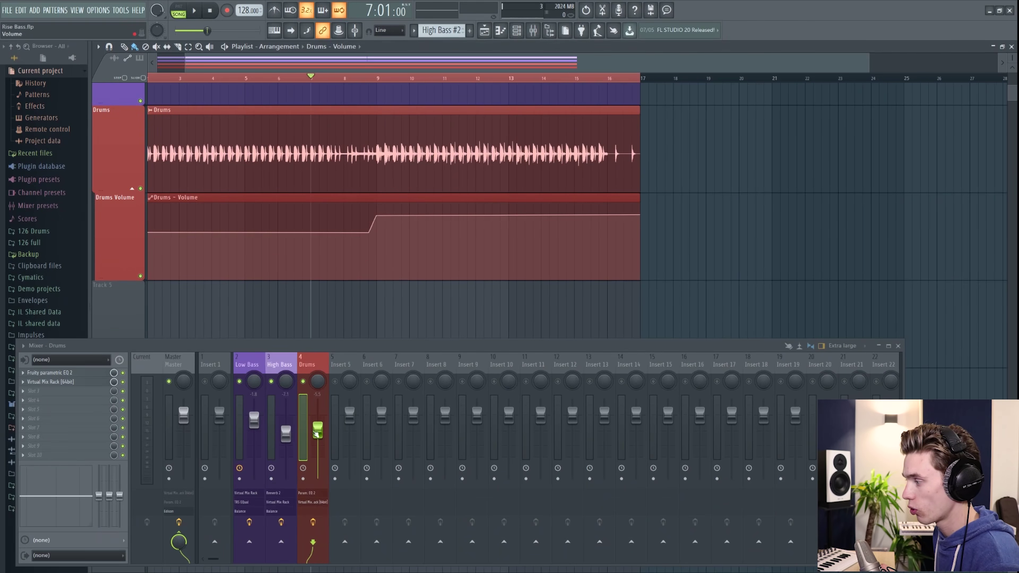
Set the Drums fader to 0.0 dB, copy its value into the automation point at bar 9, and level the end point to match.
{"action": "left_click_drag", "start_coordinate": [322, 432], "coordinate": [319, 413]}
{"action": "right_click", "coordinate": [318, 414]}
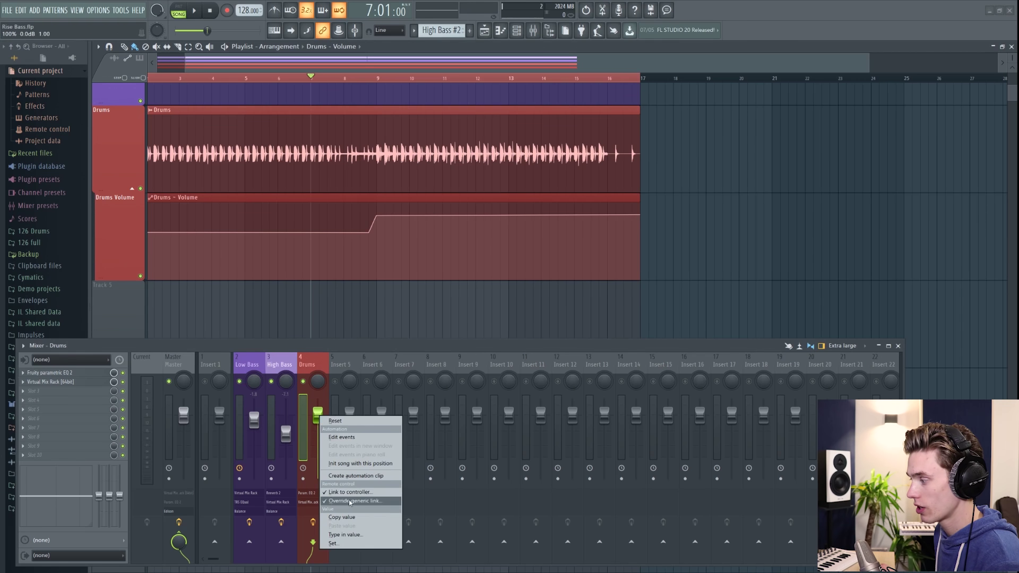
{"action": "left_click", "coordinate": [343, 521]}
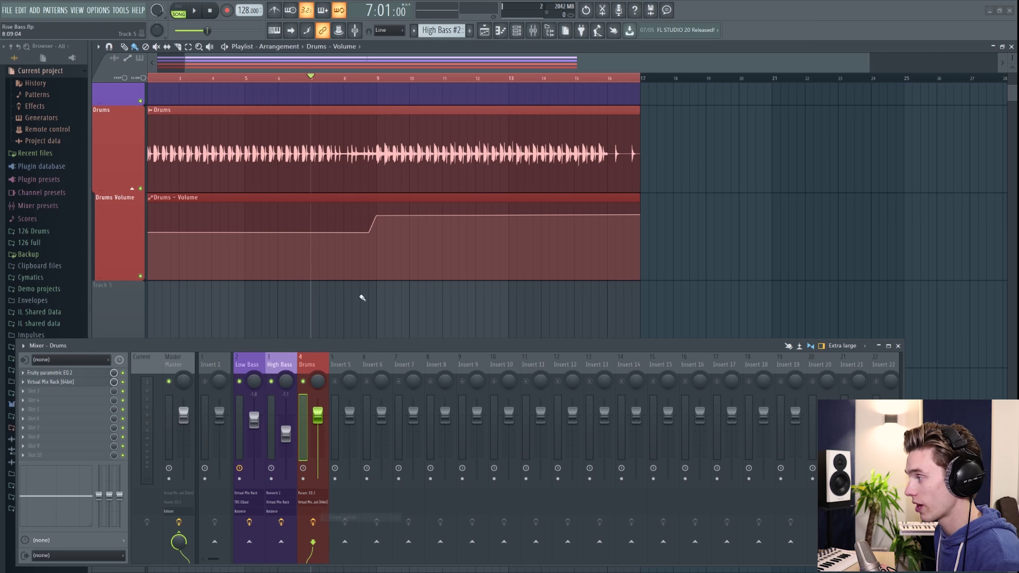
{"action": "right_click", "coordinate": [375, 215]}
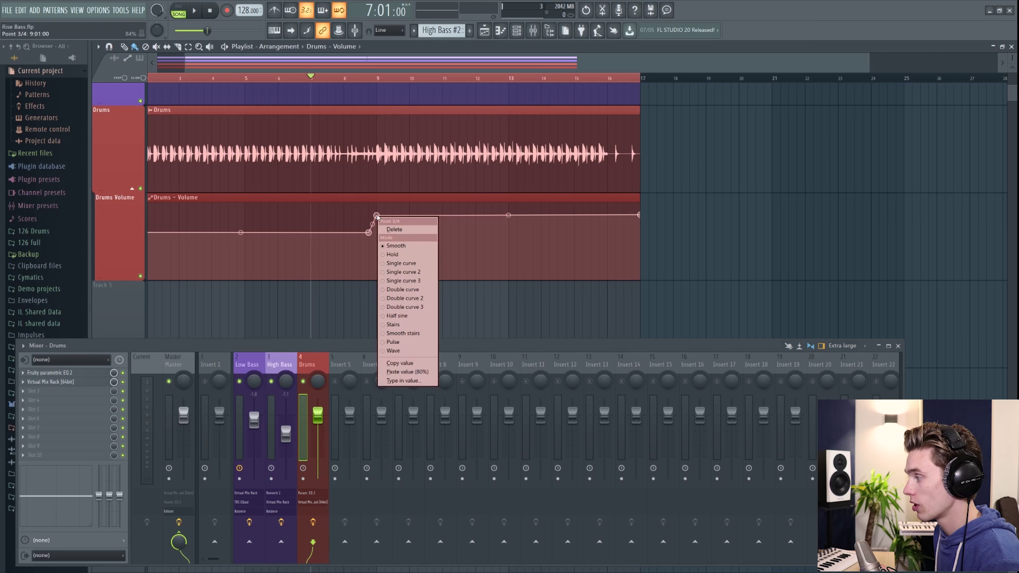
{"action": "left_click", "coordinate": [403, 372]}
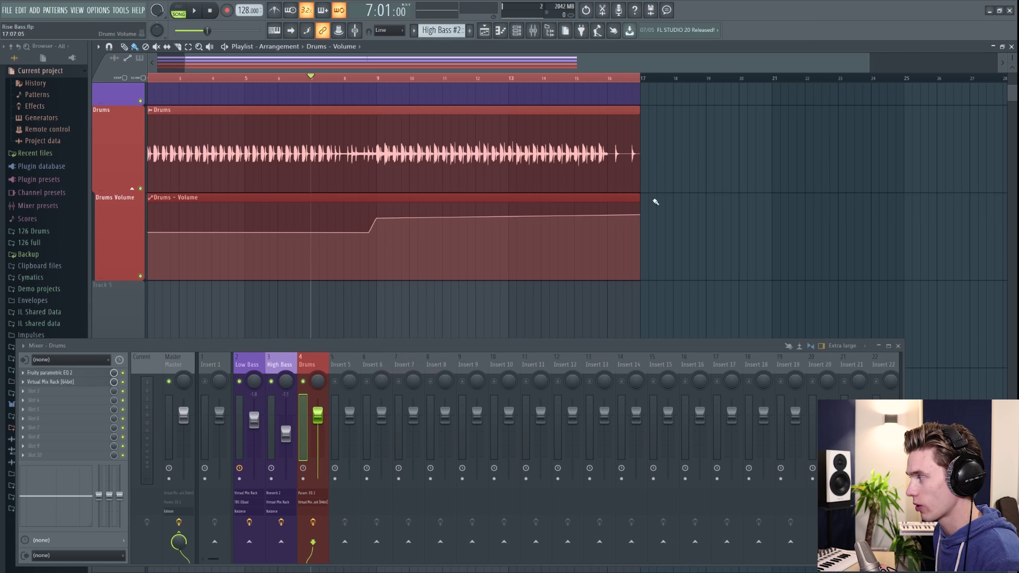
{"action": "left_click_drag", "start_coordinate": [638, 214], "coordinate": [639, 218]}
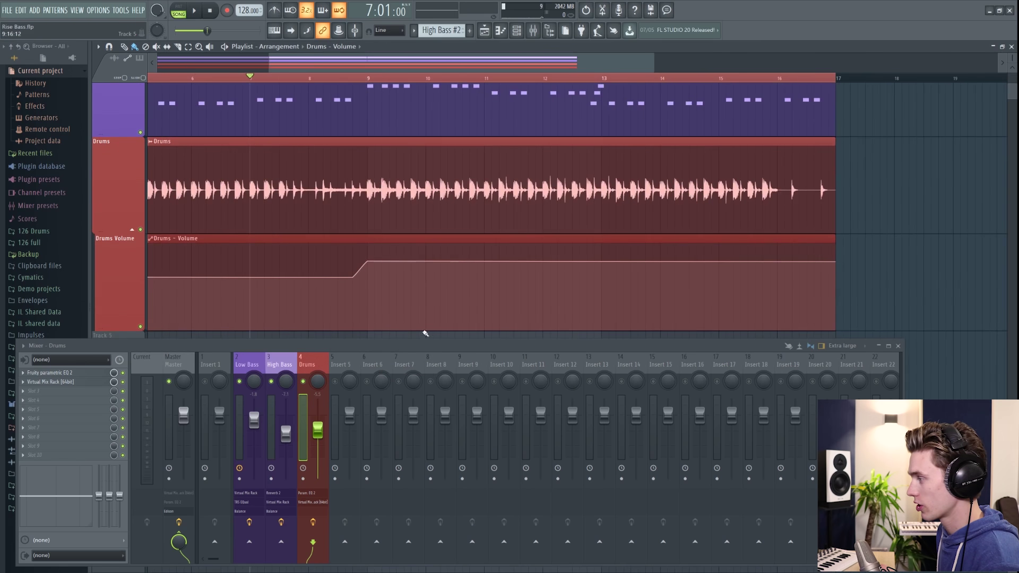
Play the arrangement from bar 7 through the drum volume rise at bar 9 and stop playback.
{"action": "key", "text": "space"}
{"action": "left_click_drag", "start_coordinate": [392, 345], "coordinate": [429, 338]}
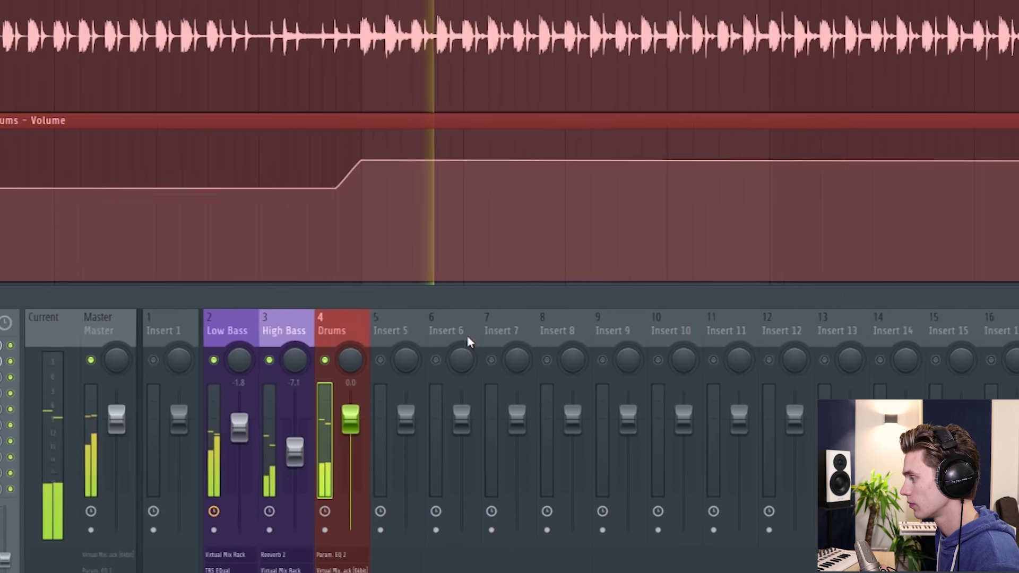
{"action": "scroll", "coordinate": [389, 168], "scroll_direction": "down", "scroll_amount": 3}
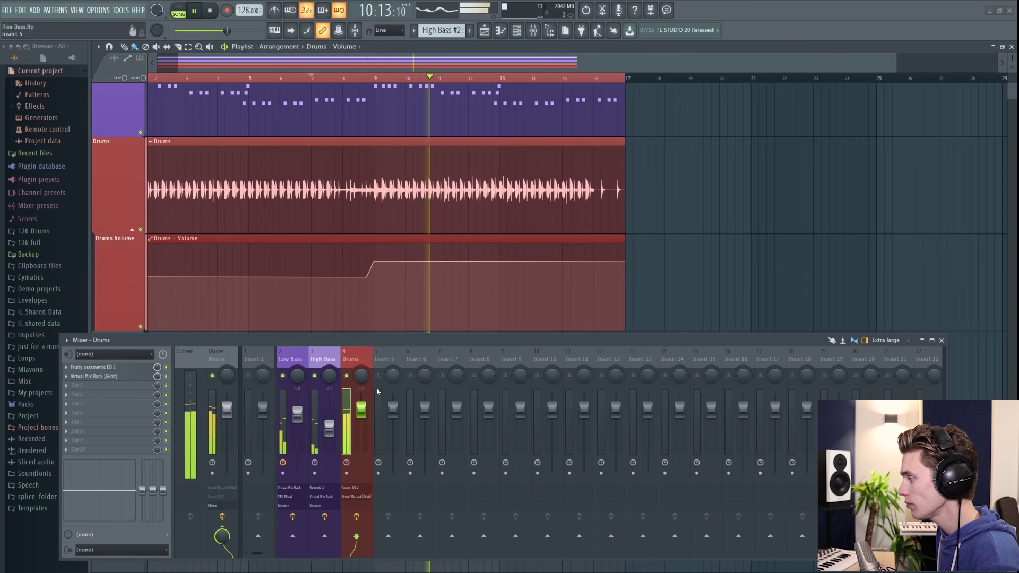
{"action": "key", "text": "space"}
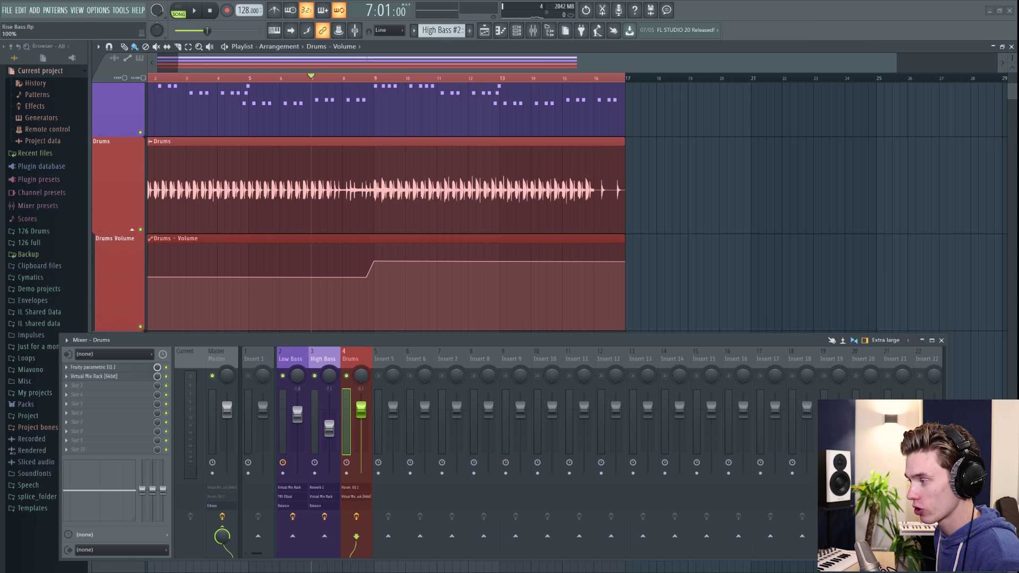
Open the Drums track's Fruity parametric EQ 2, try its high-shelf band, and close the plugin.
{"action": "left_click", "coordinate": [135, 367]}
{"action": "mouse_move", "coordinate": [255, 234]}
{"action": "left_mouse_down"}
{"action": "mouse_move", "coordinate": [222, 255]}
{"action": "mouse_move", "coordinate": [226, 224]}
{"action": "mouse_move", "coordinate": [220, 248]}
{"action": "mouse_move", "coordinate": [255, 236]}
{"action": "left_mouse_up"}
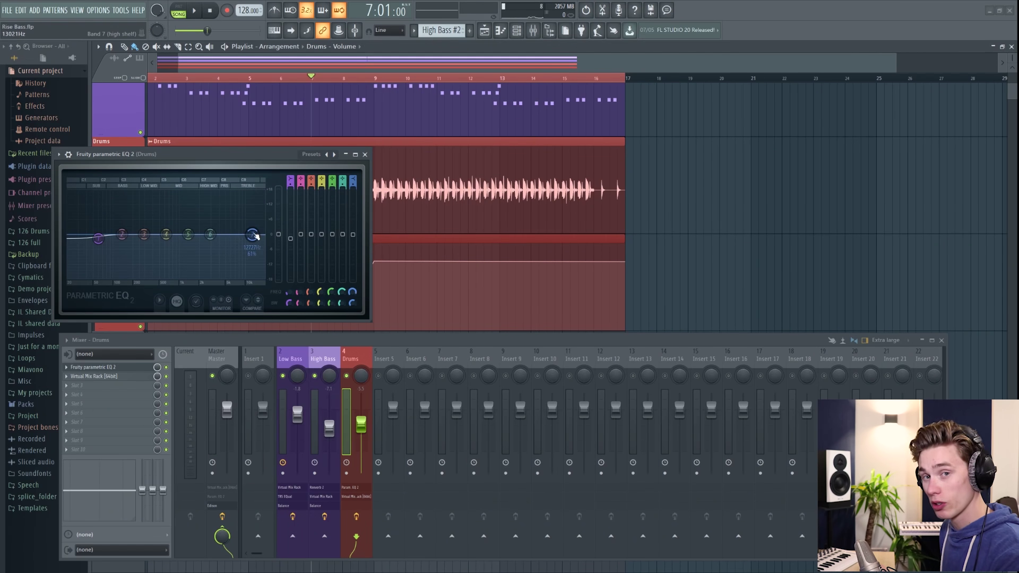
{"action": "left_click", "coordinate": [365, 154]}
{"action": "scroll", "coordinate": [361, 190], "scroll_direction": "down", "scroll_amount": 2}
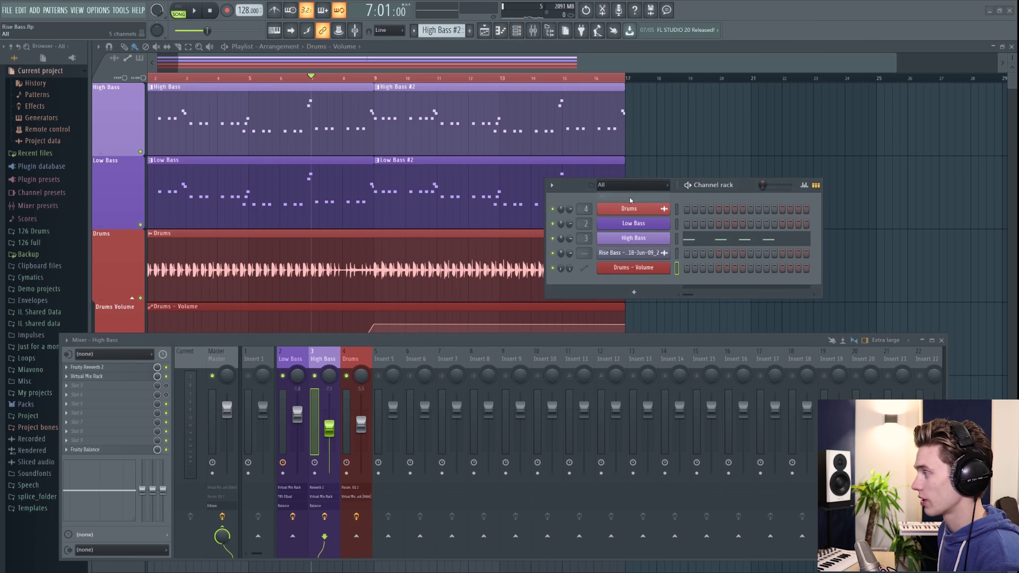
Open the High Bass channel's Serum and show its effects page with the Reverb controls, hiding the channel rack.
{"action": "left_click", "coordinate": [639, 239]}
{"action": "left_click_drag", "start_coordinate": [488, 270], "coordinate": [446, 167]}
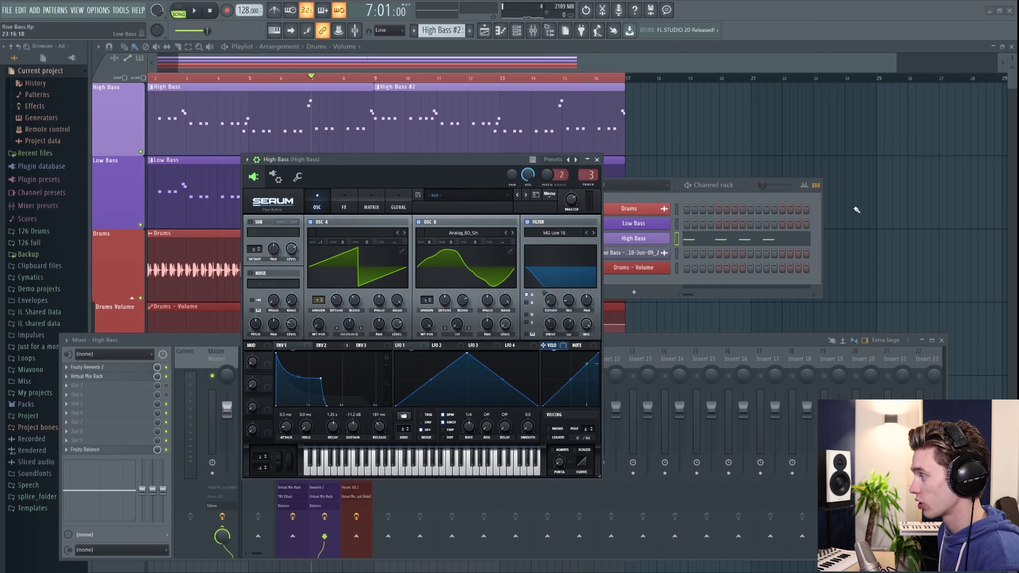
{"action": "key", "text": "F6"}
{"action": "left_click", "coordinate": [343, 204]}
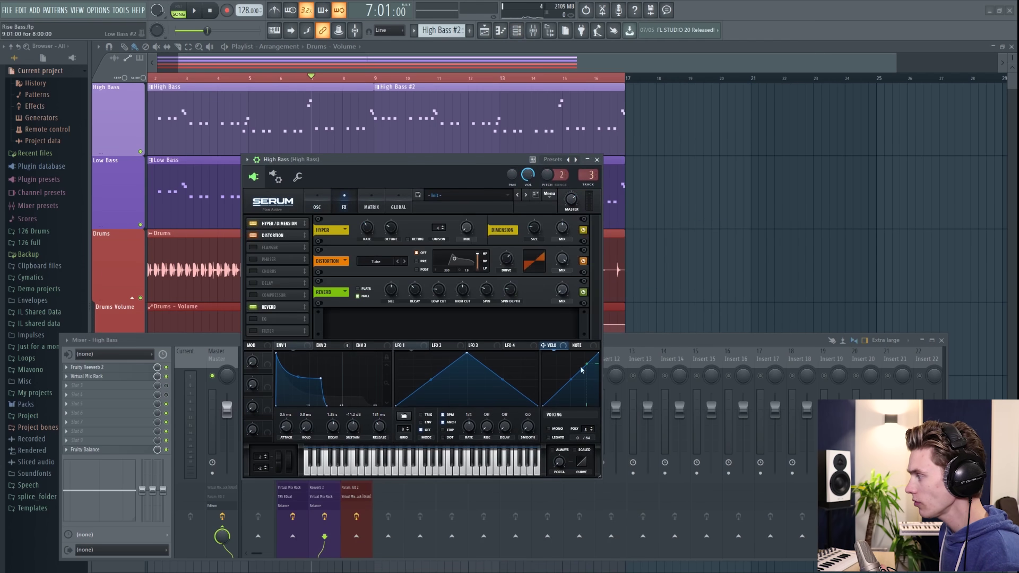
{"action": "mouse_move", "coordinate": [562, 292]}
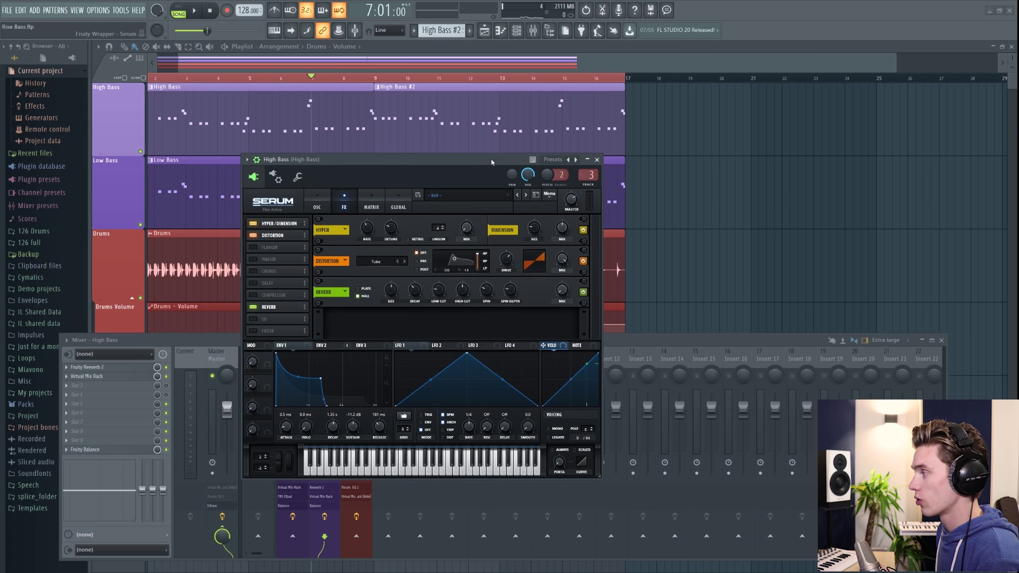
{"action": "left_click_drag", "start_coordinate": [492, 161], "coordinate": [478, 187]}
Tweak Serum's reverb Mix, leave it at 0%, and create an automation clip for this last tweaked parameter.
{"action": "right_click", "coordinate": [549, 318]}
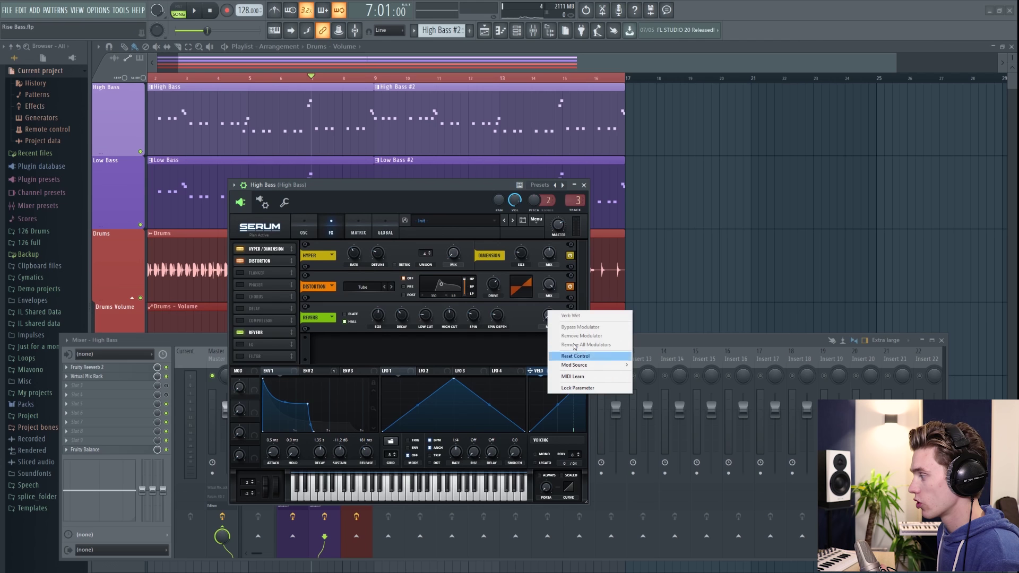
{"action": "left_click", "coordinate": [534, 330]}
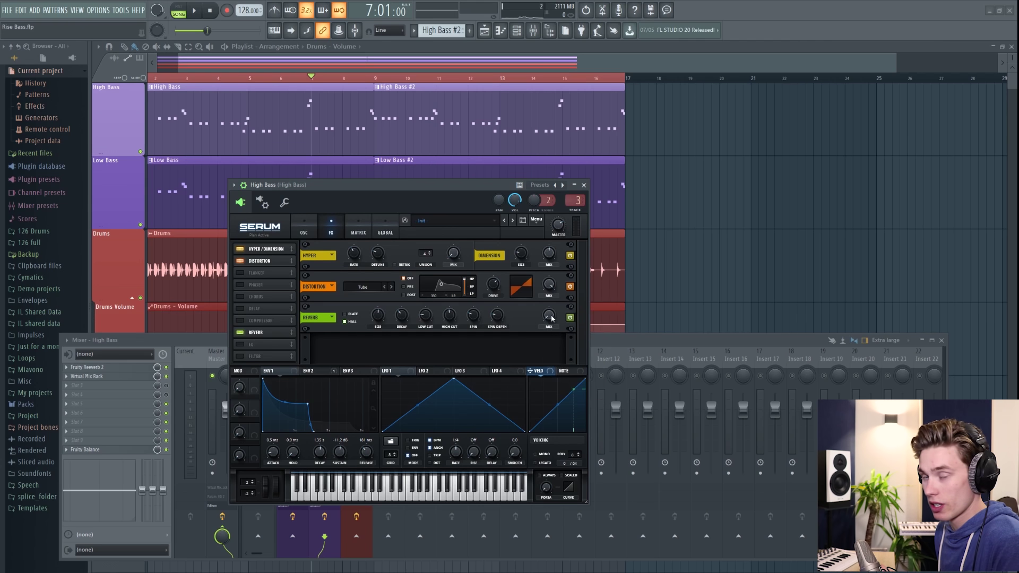
{"action": "left_click_drag", "start_coordinate": [551, 319], "coordinate": [550, 307]}
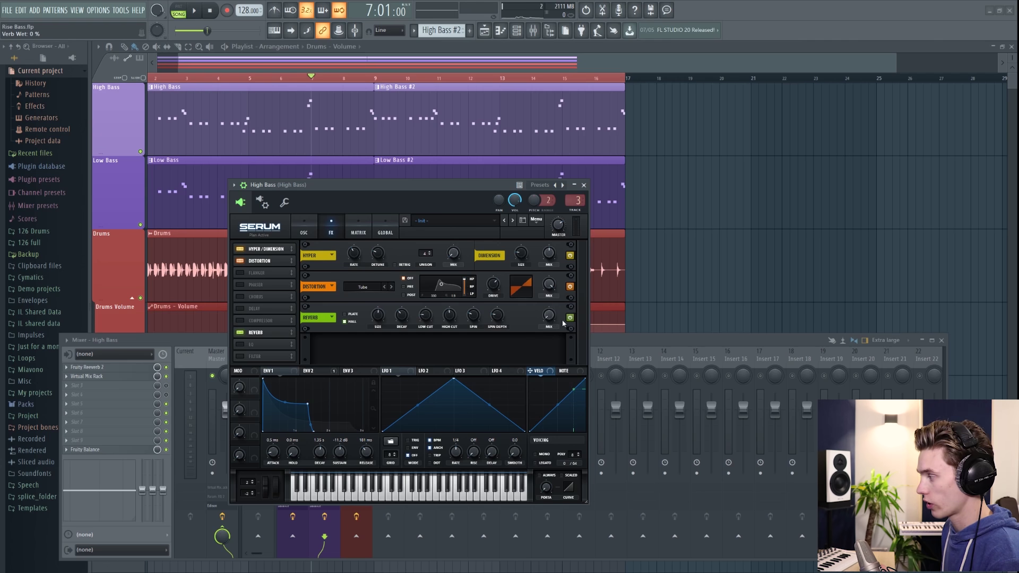
{"action": "left_click_drag", "start_coordinate": [555, 318], "coordinate": [550, 315]}
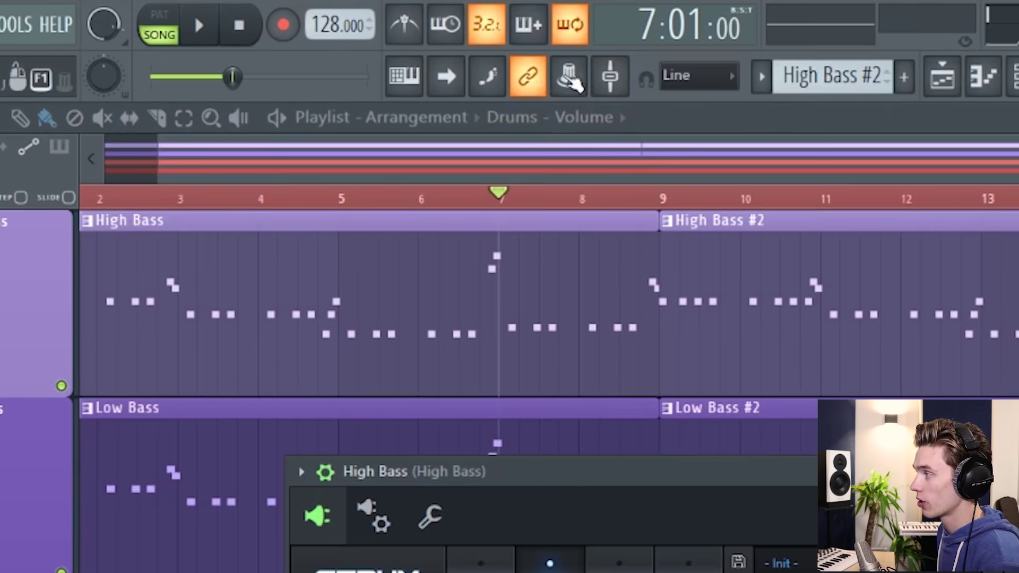
{"action": "left_click", "coordinate": [570, 78]}
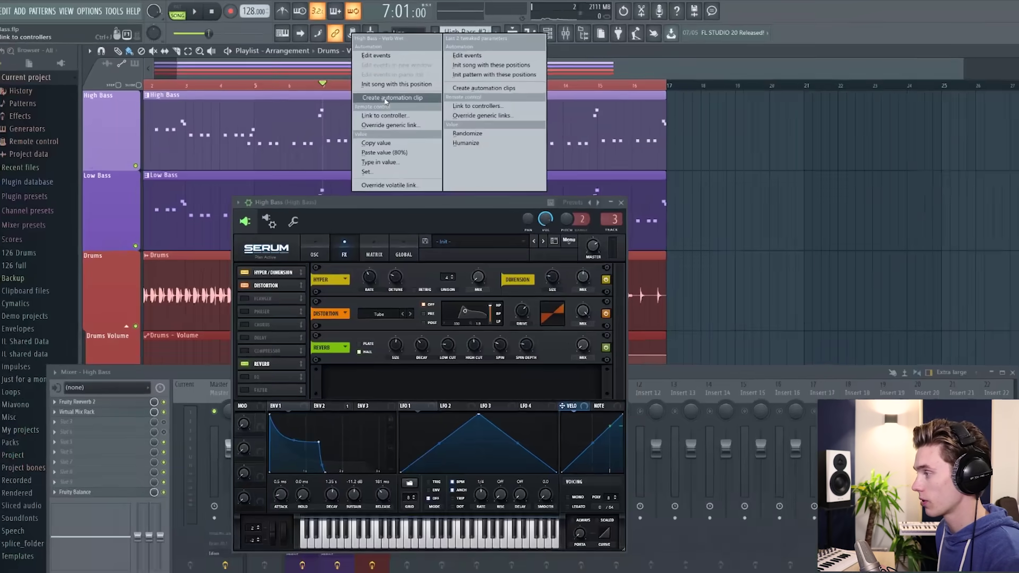
{"action": "left_click", "coordinate": [646, 228]}
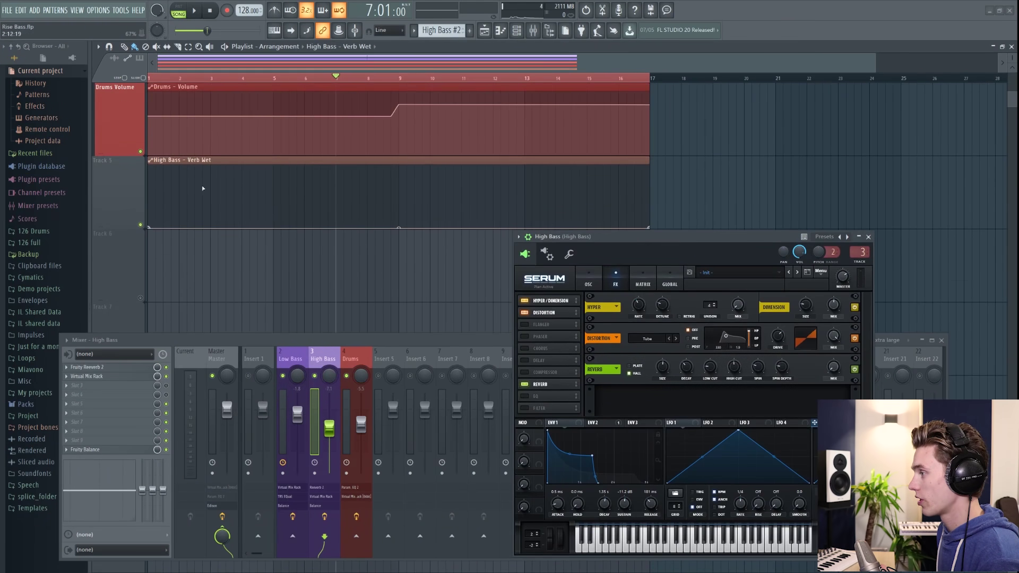
Add a zero-level point at bar 7 and a raised point at bar 9 to the High Bass - Verb Wet clip.
{"action": "right_click", "coordinate": [337, 208]}
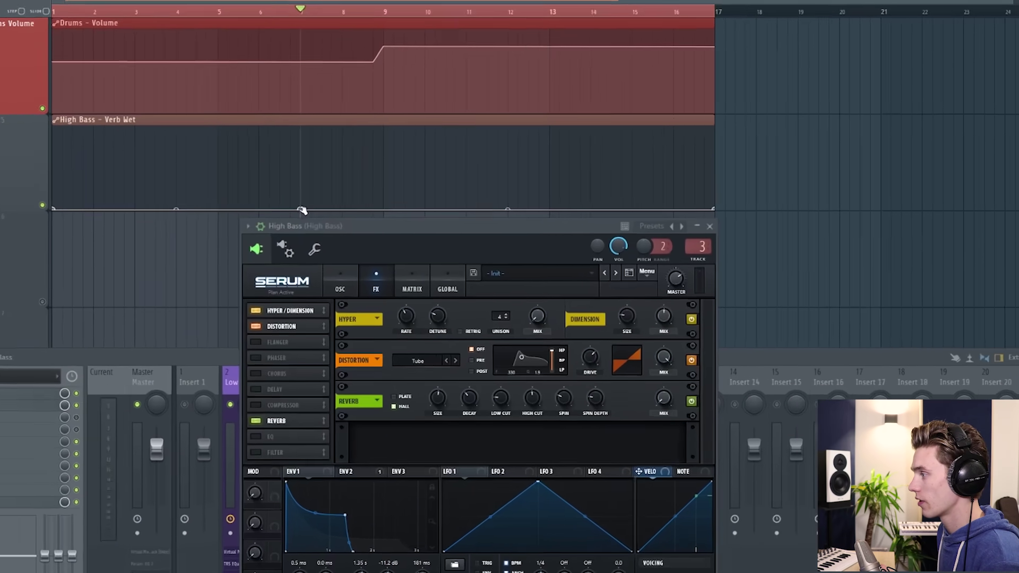
{"action": "left_click_drag", "start_coordinate": [336, 228], "coordinate": [336, 179]}
{"action": "left_click_drag", "start_coordinate": [226, 72], "coordinate": [223, 169]}
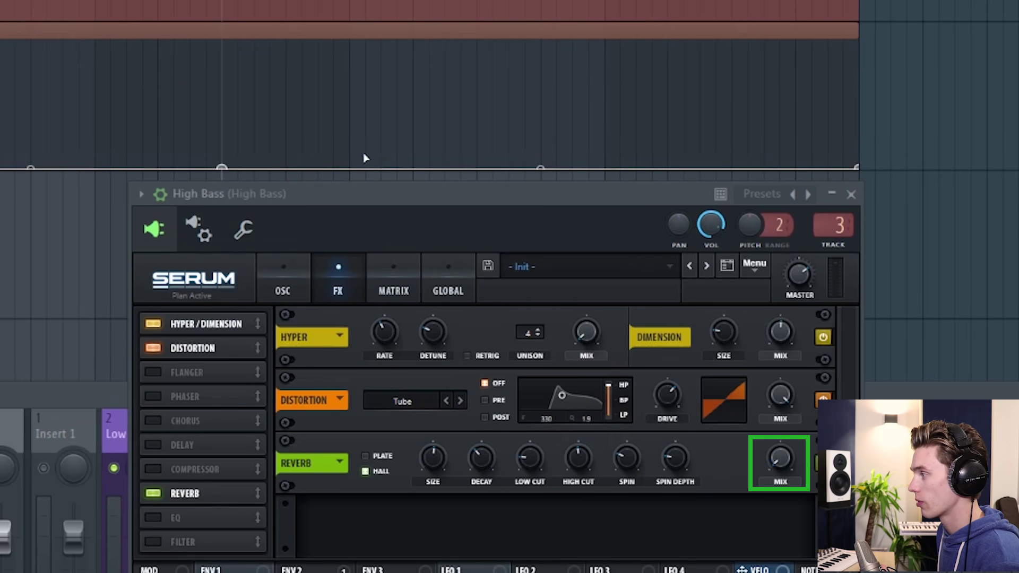
{"action": "left_click_drag", "start_coordinate": [349, 119], "coordinate": [349, 116]}
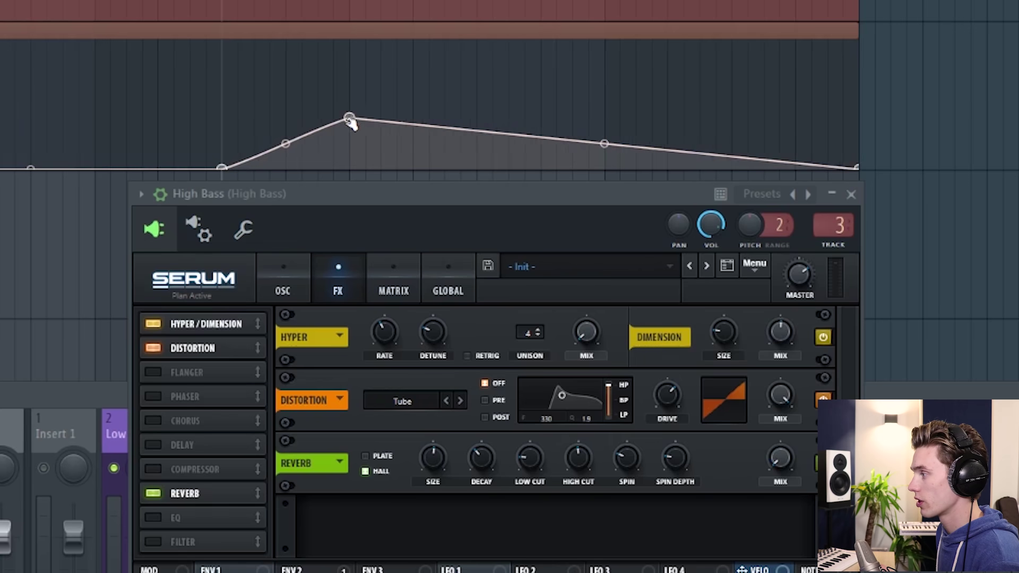
Remove the bar 7 point and shape the reverb curve as a gradual rise to about 19% at bar 9 with an abrupt drop to zero.
{"action": "right_click", "coordinate": [223, 167]}
{"action": "right_click", "coordinate": [57, 207]}
{"action": "left_click_drag", "start_coordinate": [349, 118], "coordinate": [349, 145]}
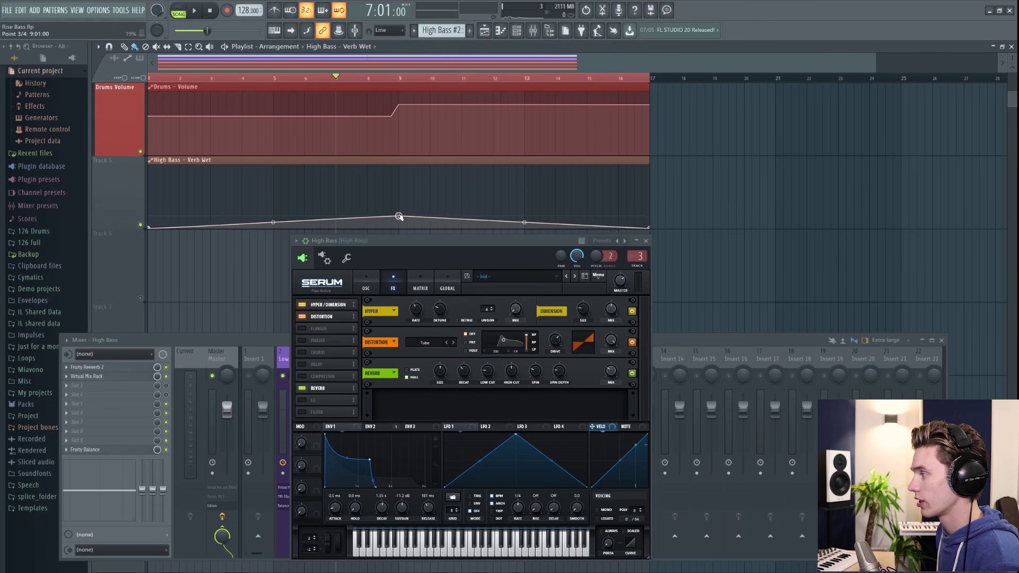
{"action": "left_click_drag", "start_coordinate": [484, 210], "coordinate": [388, 240]}
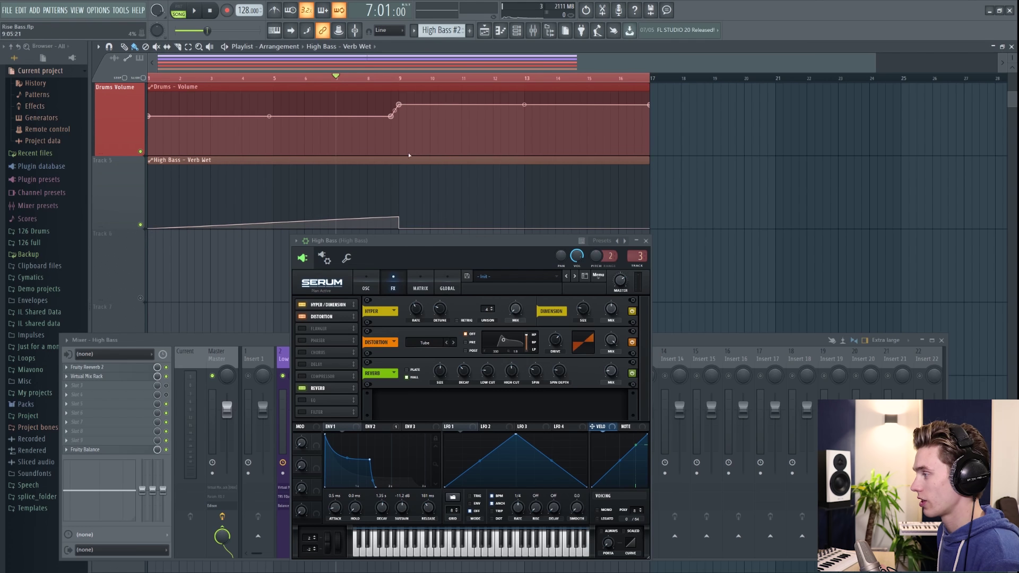
Play the section from bar 7 while raising the reverb peak at bar 9, and stop playback.
{"action": "key", "text": "space"}
{"action": "left_click_drag", "start_coordinate": [399, 217], "coordinate": [399, 201]}
{"action": "scroll", "coordinate": [460, 178], "scroll_direction": "up", "scroll_amount": 1}
{"action": "scroll", "coordinate": [462, 179], "scroll_direction": "down", "scroll_amount": 2}
{"action": "scroll", "coordinate": [456, 178], "scroll_direction": "up", "scroll_amount": 1}
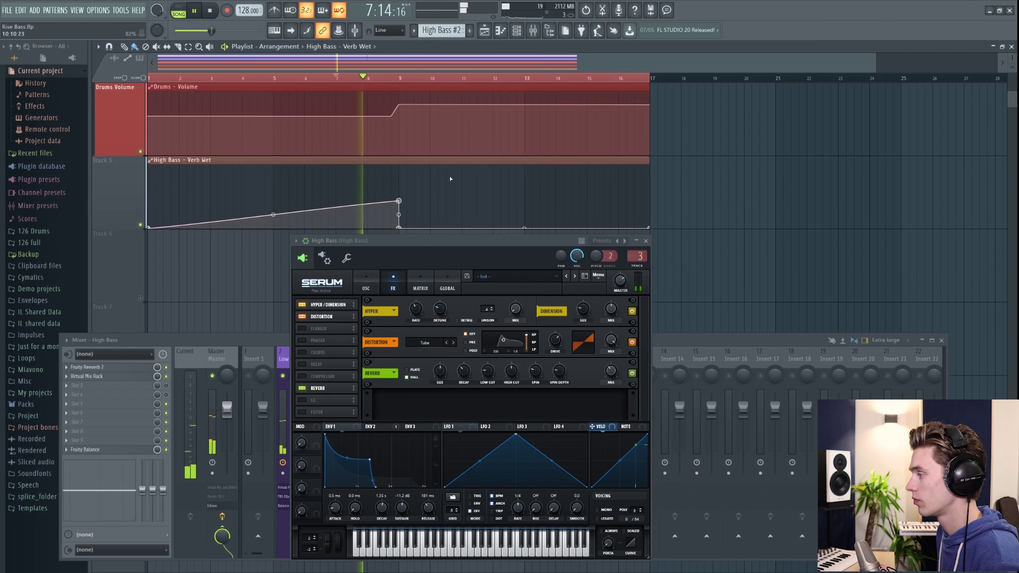
{"action": "scroll", "coordinate": [444, 175], "scroll_direction": "down", "scroll_amount": 1}
{"action": "scroll", "coordinate": [441, 177], "scroll_direction": "up", "scroll_amount": 2}
{"action": "scroll", "coordinate": [436, 176], "scroll_direction": "down", "scroll_amount": 2}
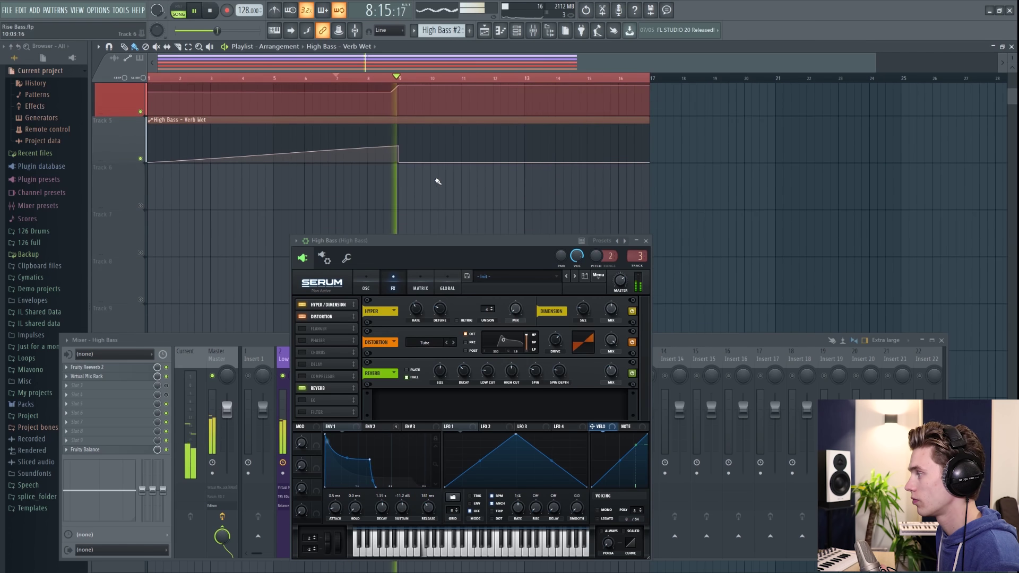
{"action": "scroll", "coordinate": [430, 176], "scroll_direction": "up", "scroll_amount": 1}
{"action": "scroll", "coordinate": [429, 175], "scroll_direction": "up", "scroll_amount": 1}
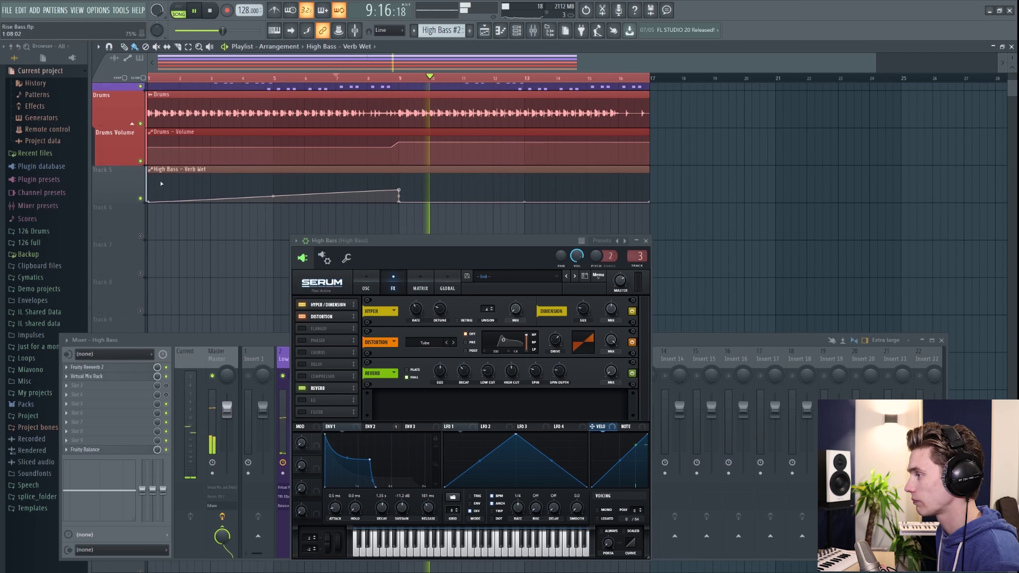
{"action": "key", "text": "space"}
Place the Verb Wet automation track directly below High Bass, group it with that track, and rename it Reverb in the same purple.
{"action": "scroll", "coordinate": [123, 188], "scroll_direction": "up", "scroll_amount": 3}
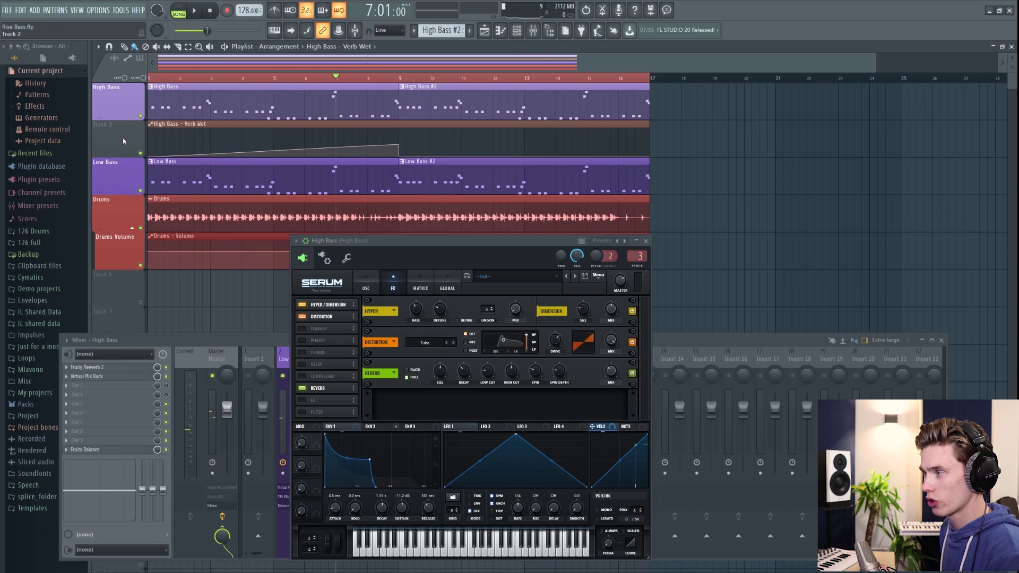
{"action": "right_click", "coordinate": [120, 141]}
{"action": "key", "text": "g"}
{"action": "right_click", "coordinate": [119, 139]}
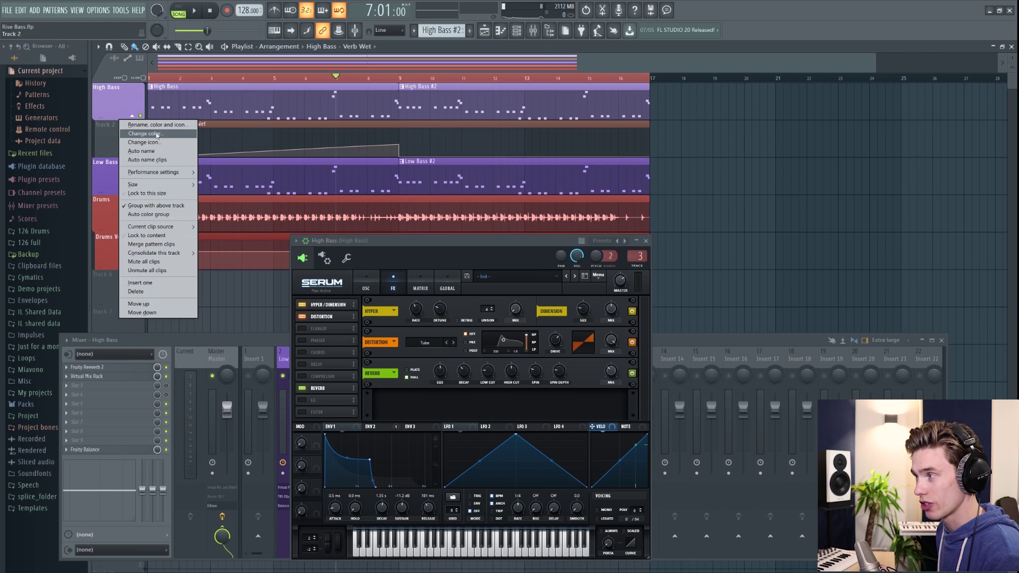
{"action": "left_click", "coordinate": [171, 124]}
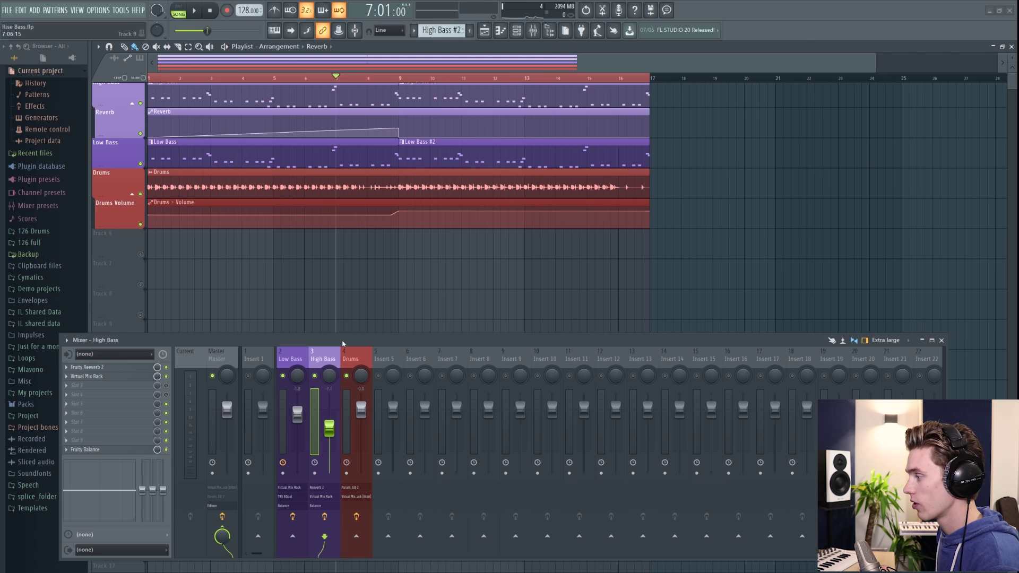
Select the Low Bass mixer track and create an automation clip for its volume.
{"action": "left_click", "coordinate": [294, 359]}
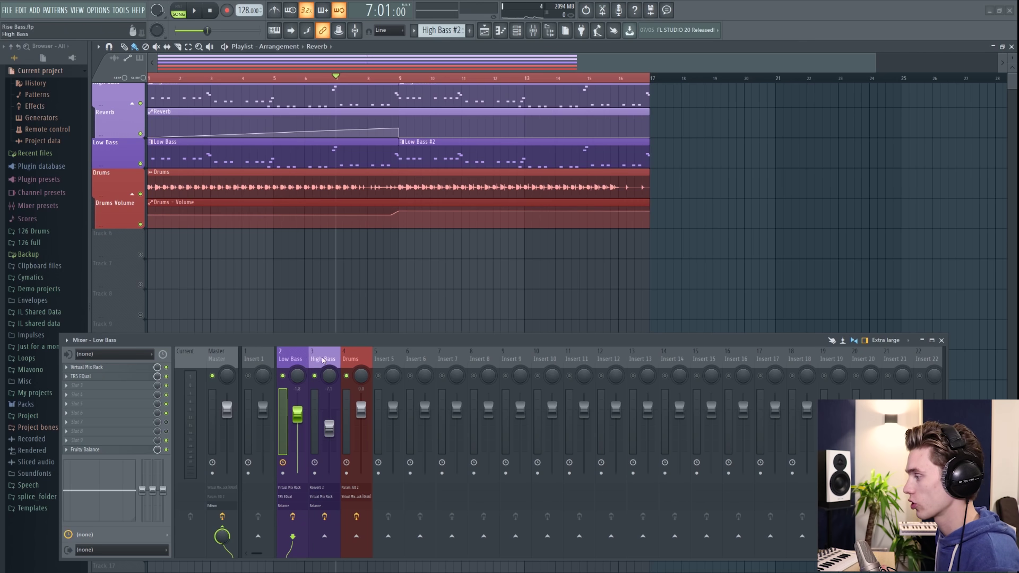
{"action": "left_click", "coordinate": [318, 362]}
{"action": "scroll", "coordinate": [359, 217], "scroll_direction": "up", "scroll_amount": 2}
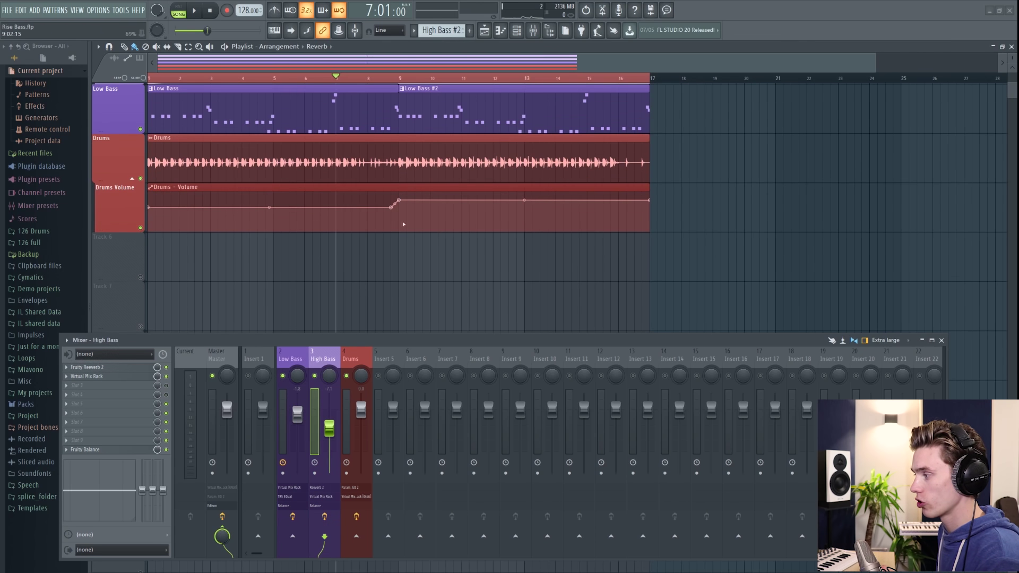
{"action": "left_click", "coordinate": [296, 357]}
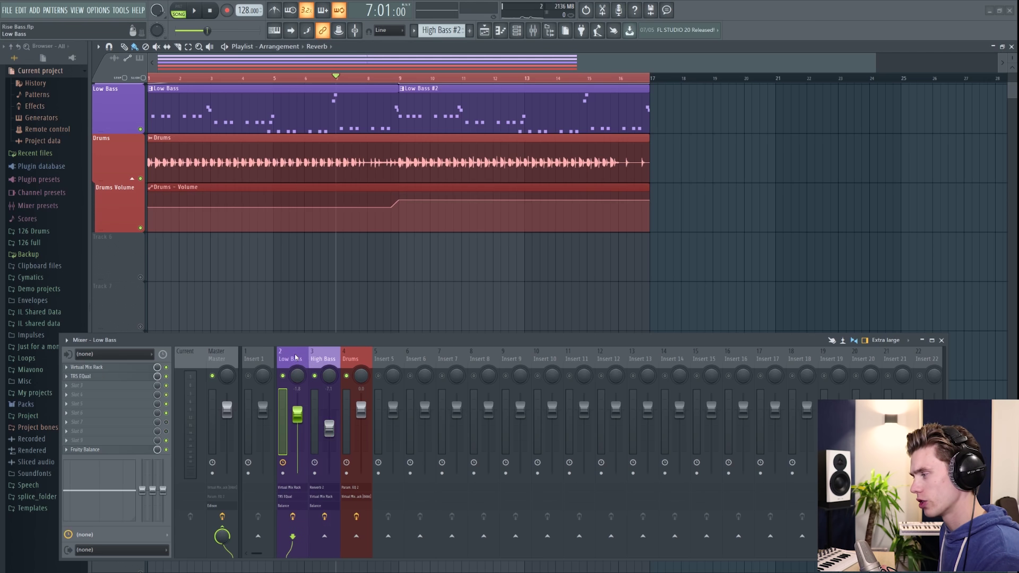
{"action": "right_click", "coordinate": [298, 414]}
{"action": "left_click", "coordinate": [326, 472]}
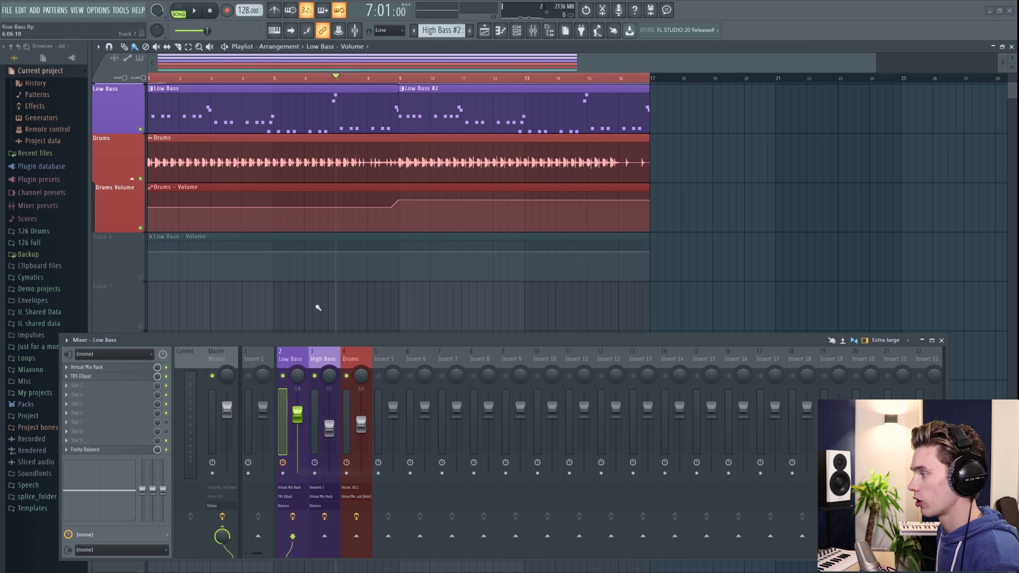
Place the Low Bass volume automation track directly below Low Bass, group it there in matching purple, and name it Low Bass Volume.
{"action": "left_click", "coordinate": [140, 277]}
{"action": "scroll", "coordinate": [126, 255], "scroll_direction": "up", "scroll_amount": 2}
{"action": "right_click", "coordinate": [126, 141]}
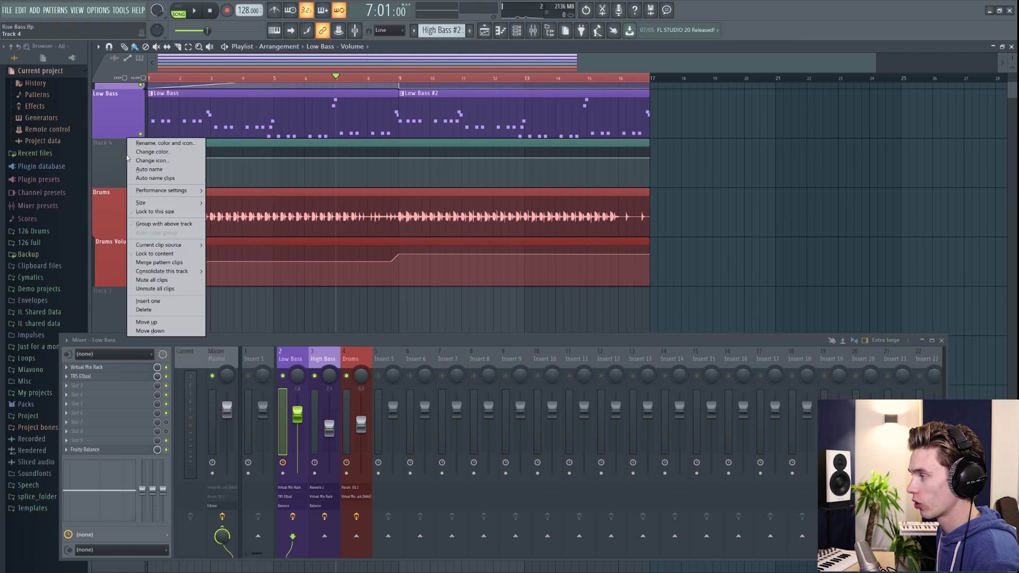
{"action": "left_click", "coordinate": [159, 227]}
{"action": "right_click", "coordinate": [127, 89]}
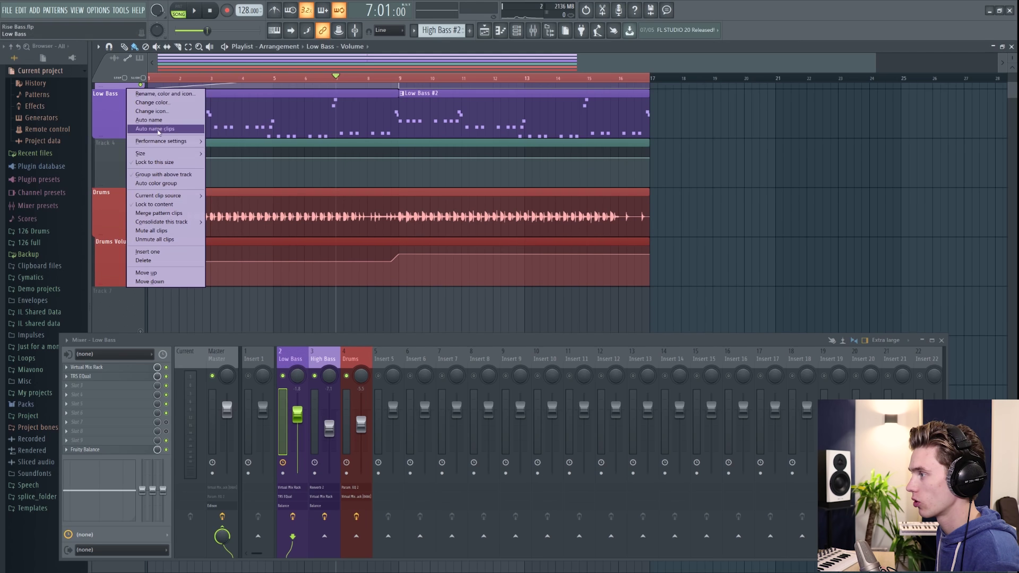
{"action": "left_click", "coordinate": [162, 184]}
{"action": "right_click", "coordinate": [124, 138]}
{"action": "left_click", "coordinate": [159, 143]}
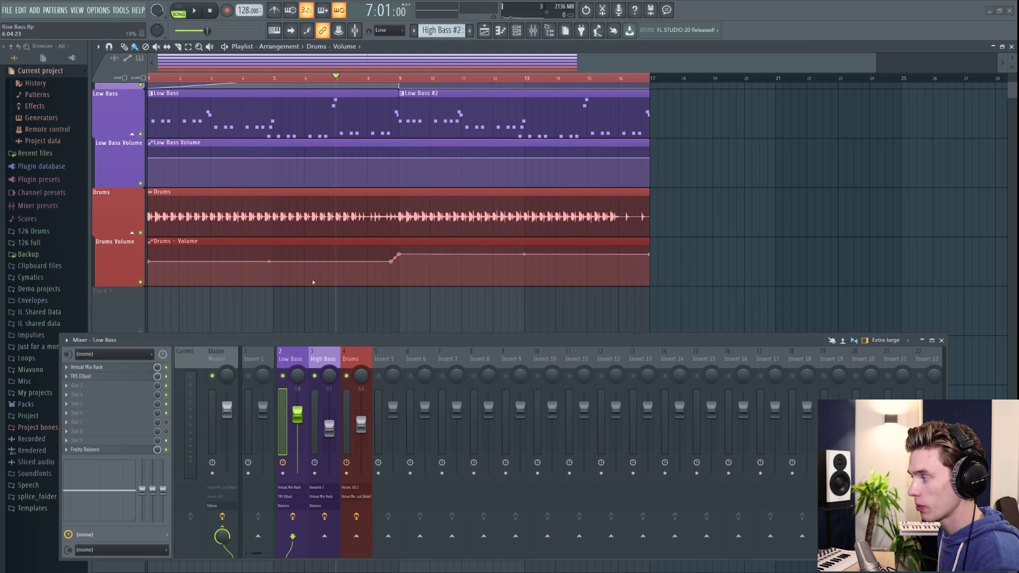
Copy the Drums volume automation state, paste it into the Low Bass Volume clip, and play the section from bar 7.
{"action": "double_click", "coordinate": [296, 241]}
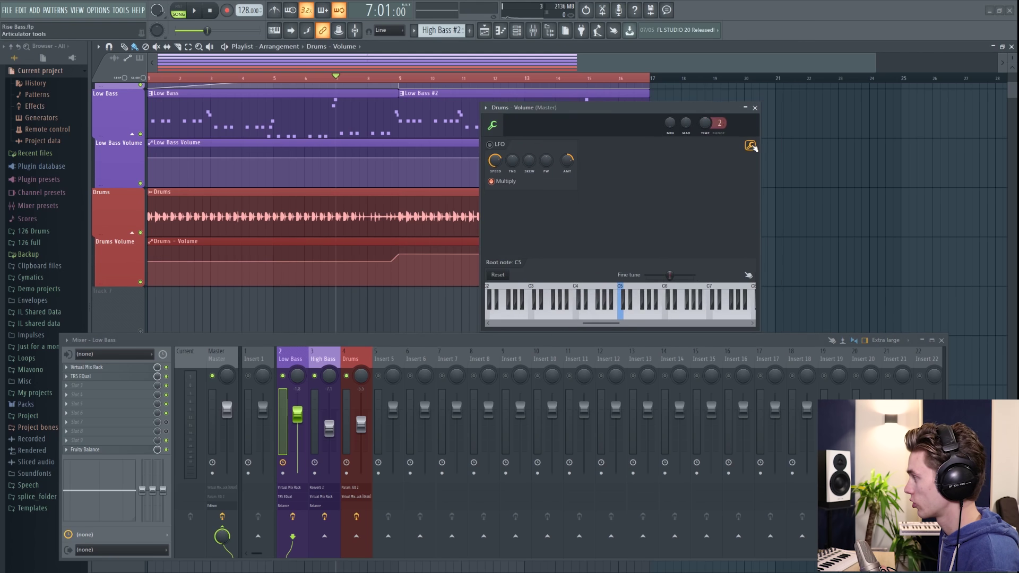
{"action": "left_click", "coordinate": [750, 145]}
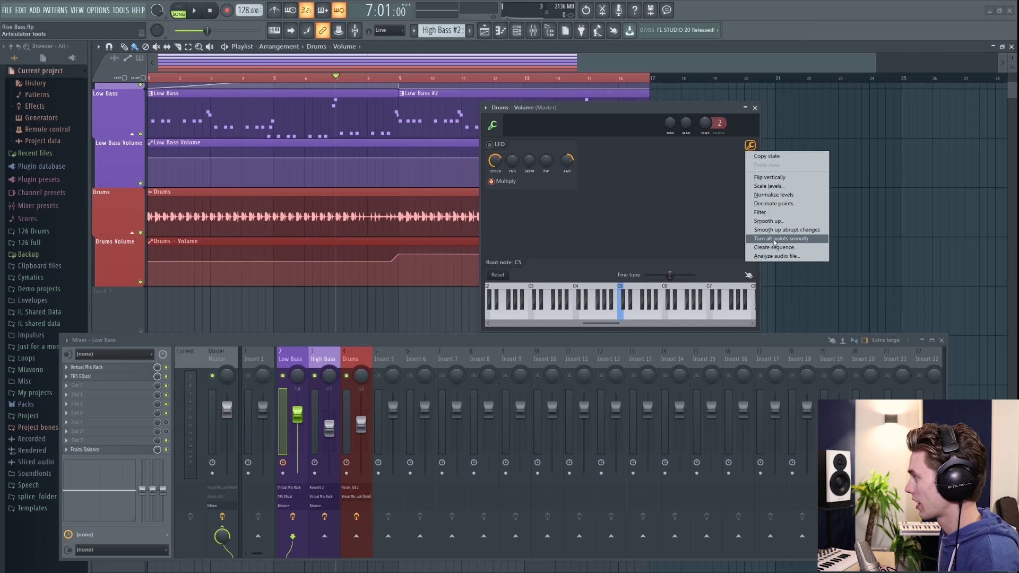
{"action": "left_click", "coordinate": [779, 157]}
{"action": "left_click", "coordinate": [755, 107]}
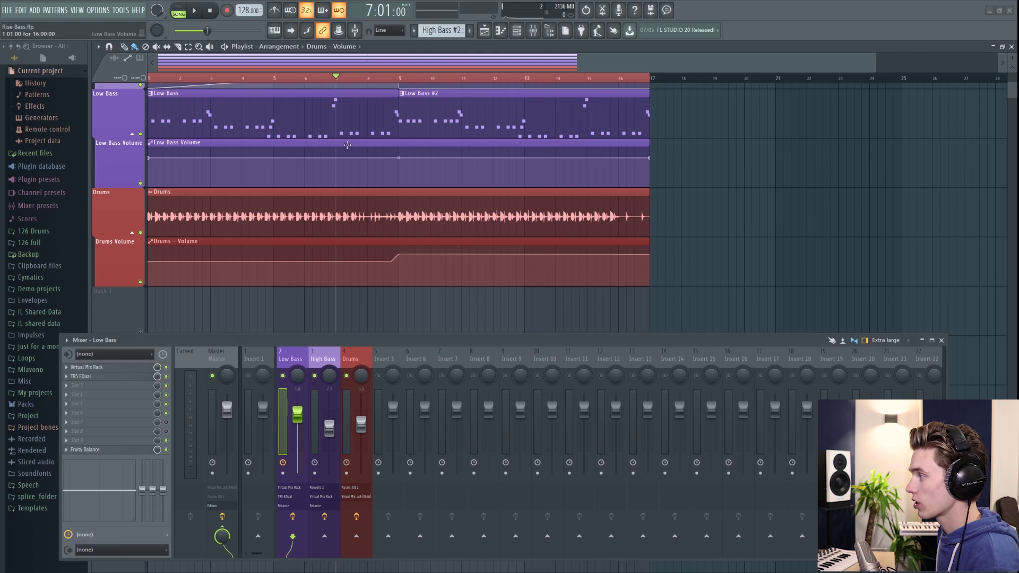
{"action": "double_click", "coordinate": [345, 142]}
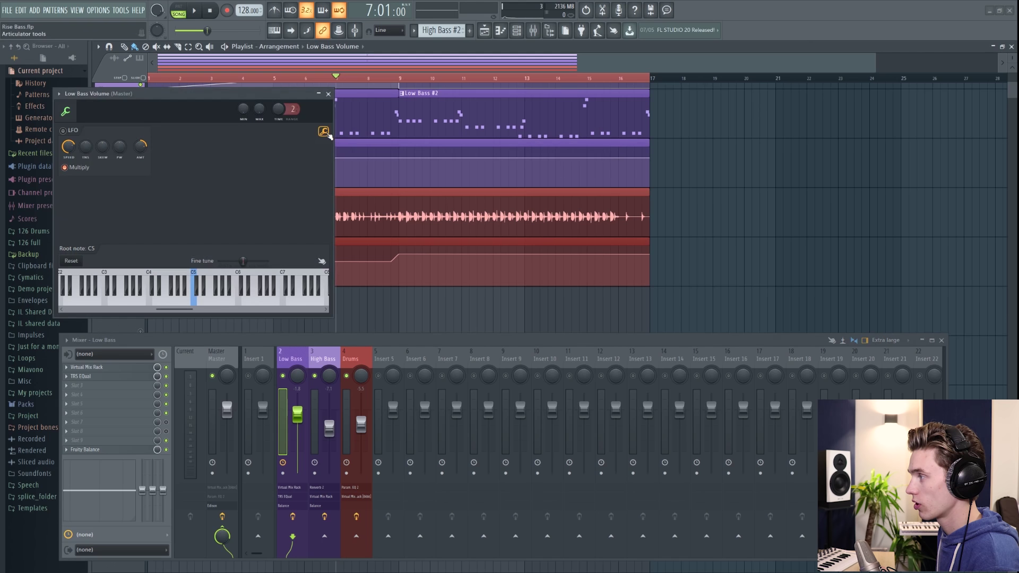
{"action": "left_click", "coordinate": [323, 131]}
{"action": "left_click", "coordinate": [347, 144]}
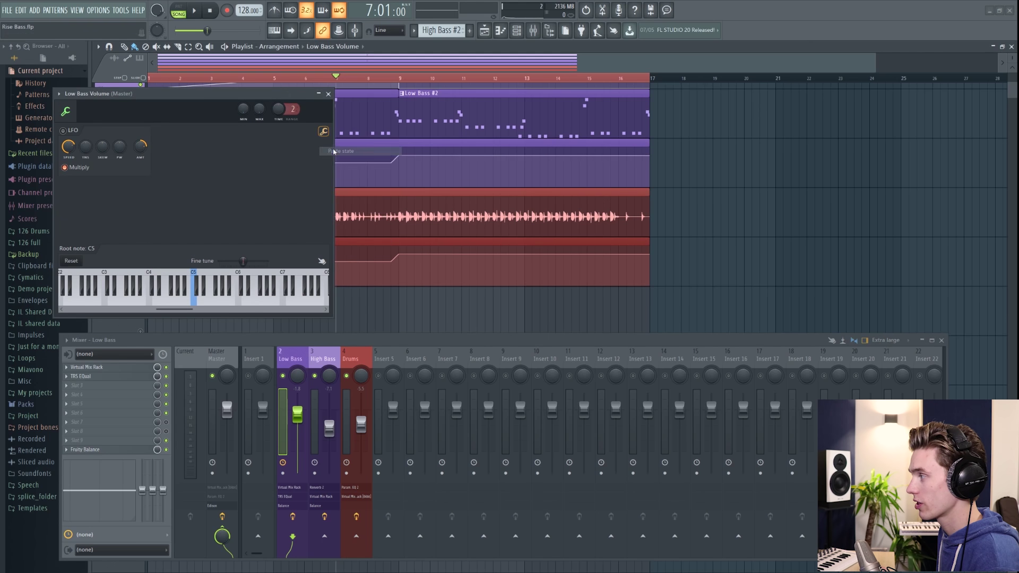
{"action": "left_click", "coordinate": [328, 94]}
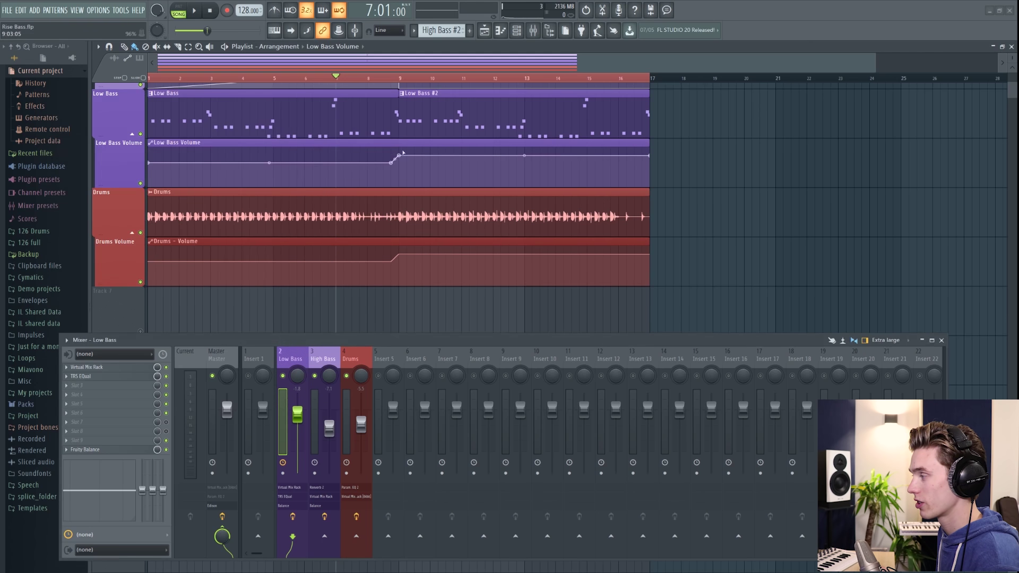
{"action": "key", "text": "space"}
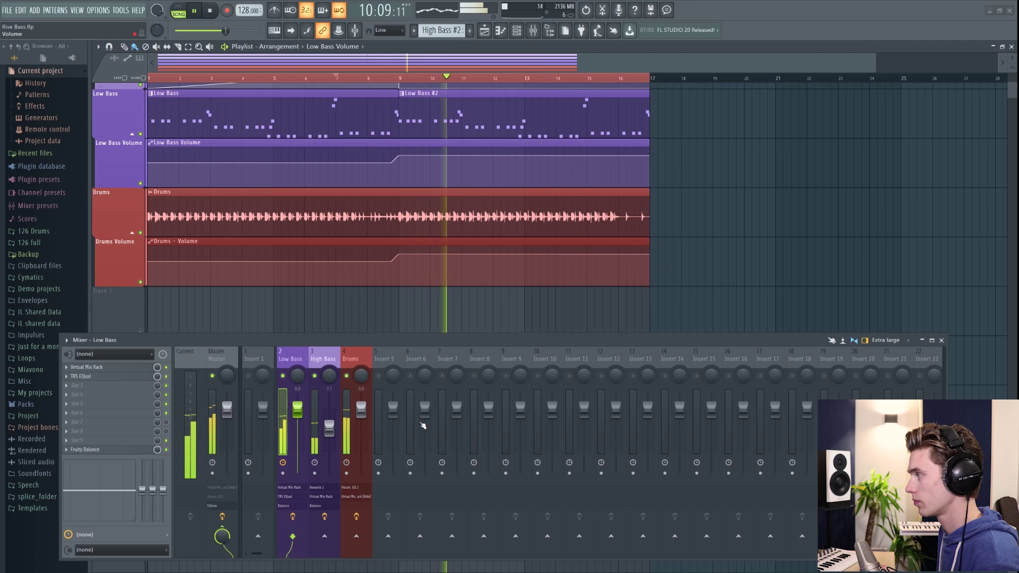
{"action": "key", "text": "space"}
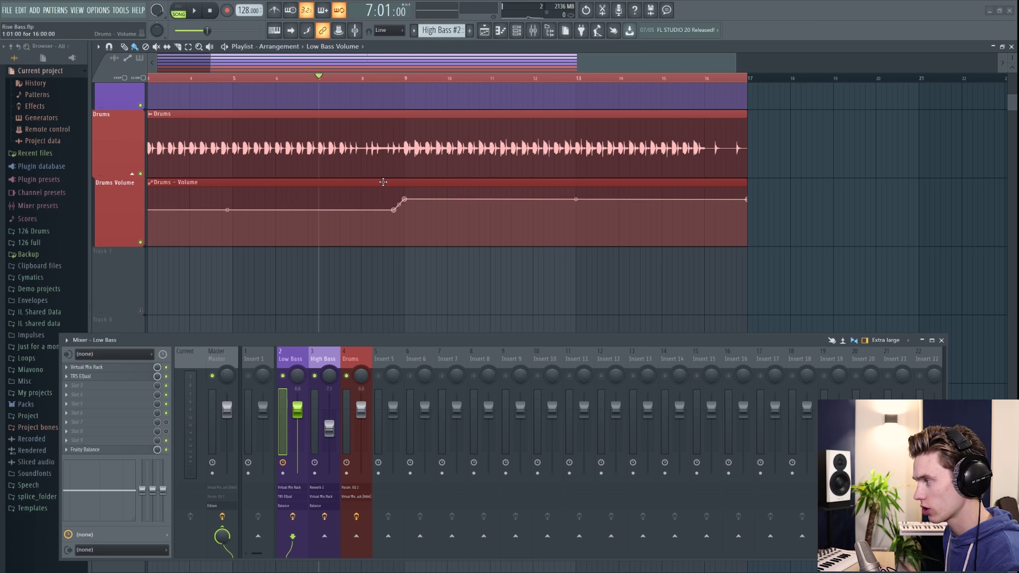
Open the Drums volume clip's settings, drag the point before bar 9 back to about bar 7, and try it at zero, maximum and mid level.
{"action": "double_click", "coordinate": [383, 182]}
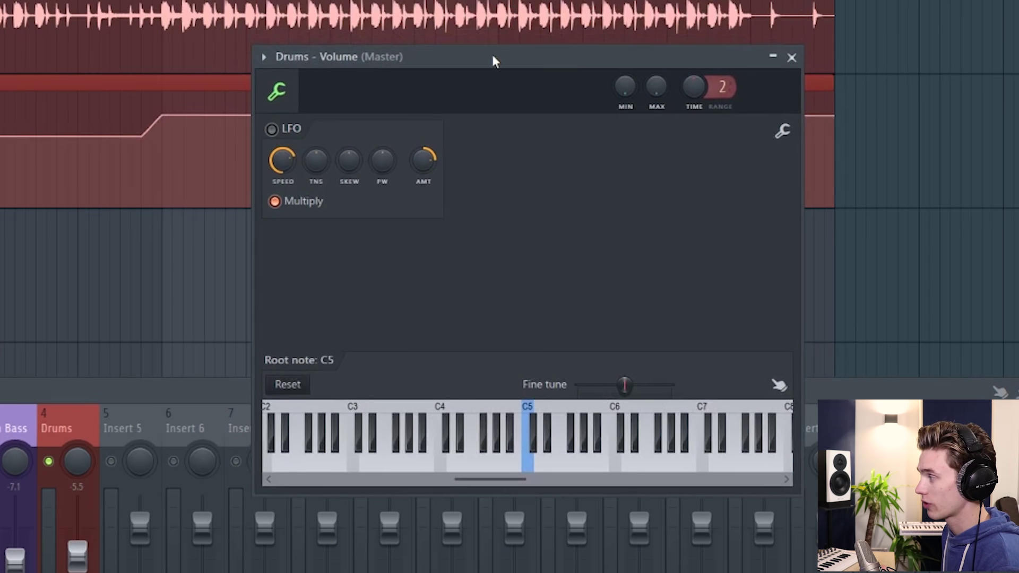
{"action": "left_click_drag", "start_coordinate": [609, 72], "coordinate": [609, 70]}
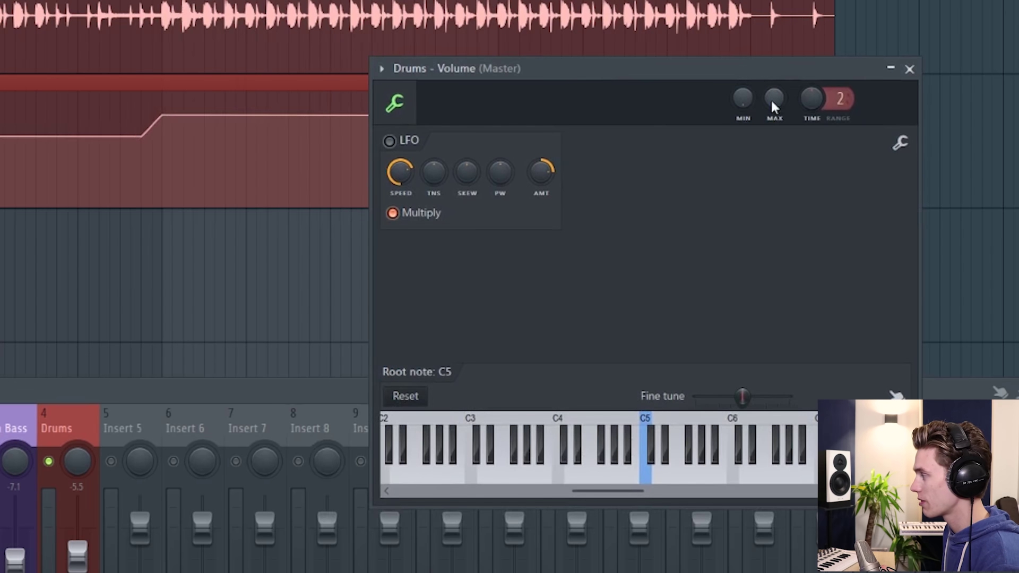
{"action": "left_click_drag", "start_coordinate": [688, 70], "coordinate": [689, 56]}
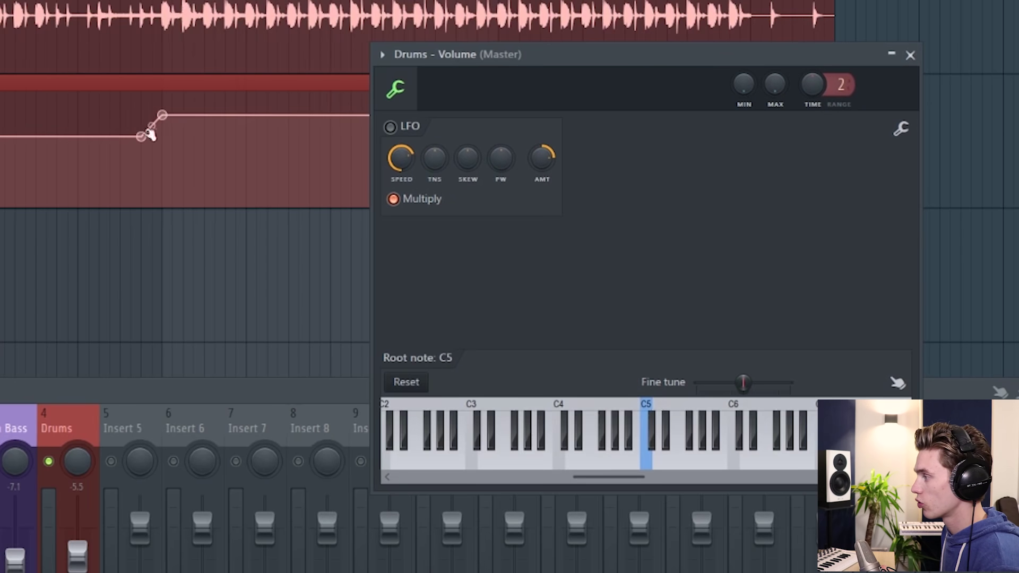
{"action": "left_click_drag", "start_coordinate": [141, 136], "coordinate": [0, 207]}
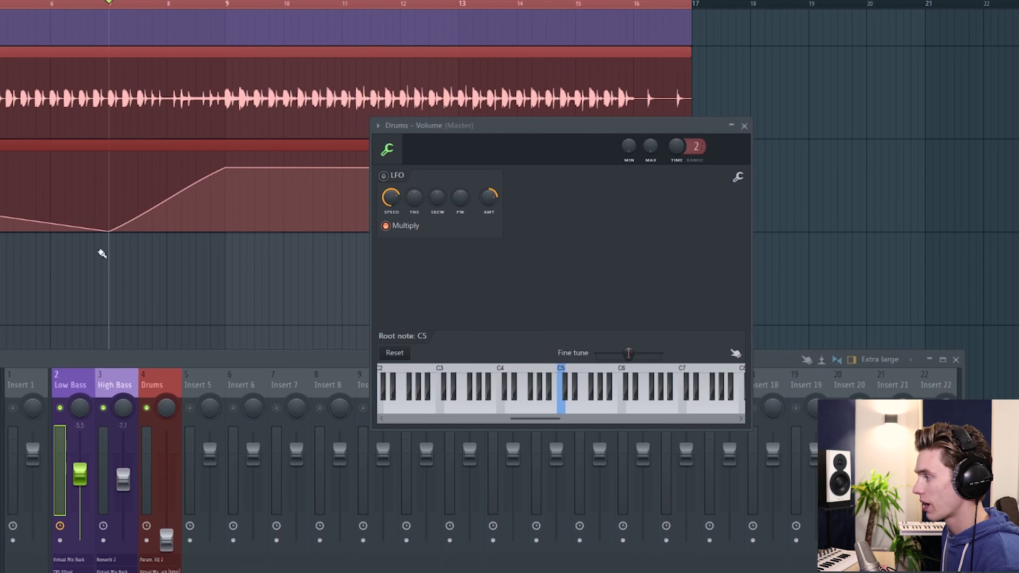
{"action": "left_click_drag", "start_coordinate": [108, 232], "coordinate": [112, 145]}
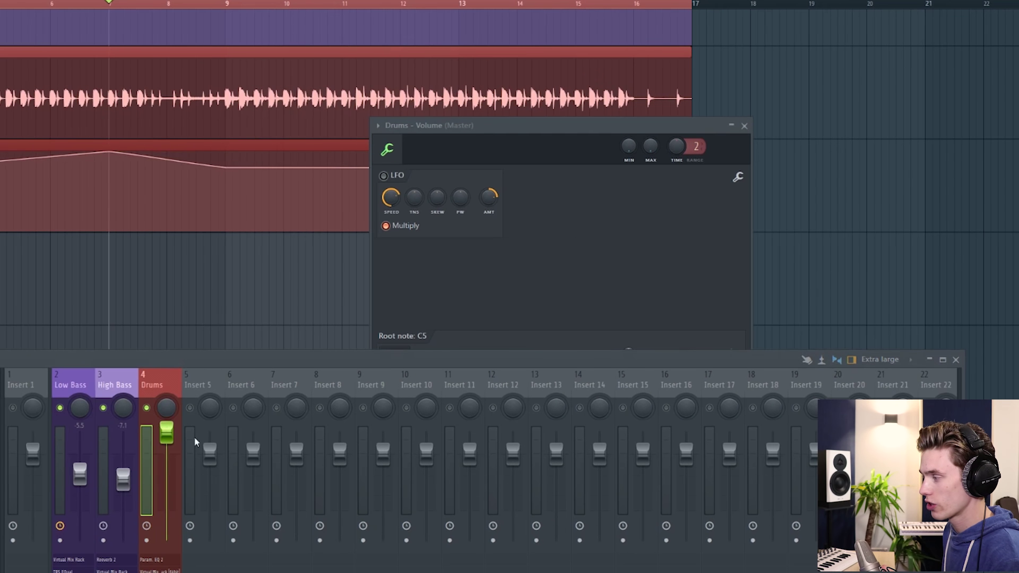
{"action": "left_click", "coordinate": [167, 436]}
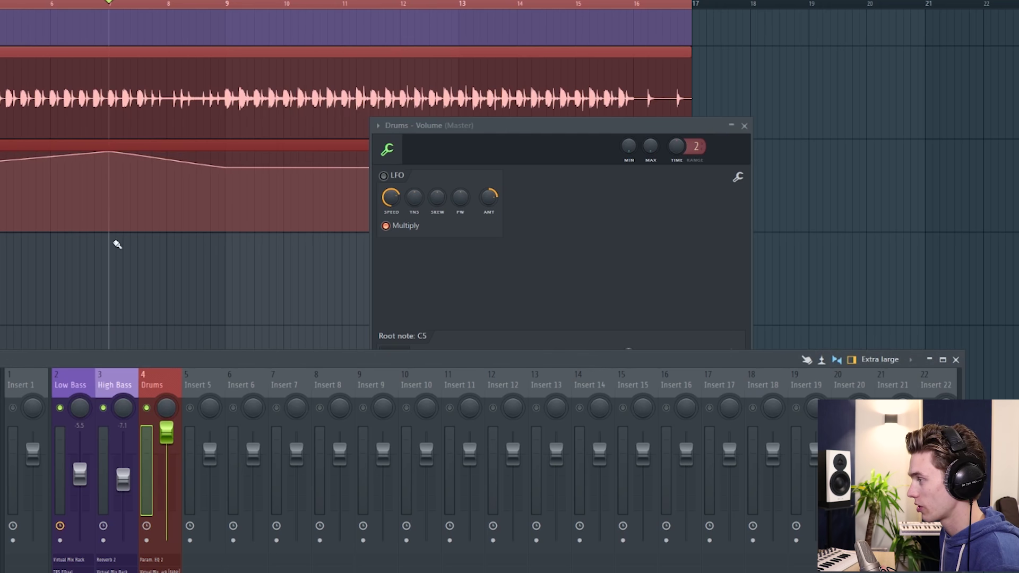
{"action": "left_click_drag", "start_coordinate": [108, 151], "coordinate": [110, 174]}
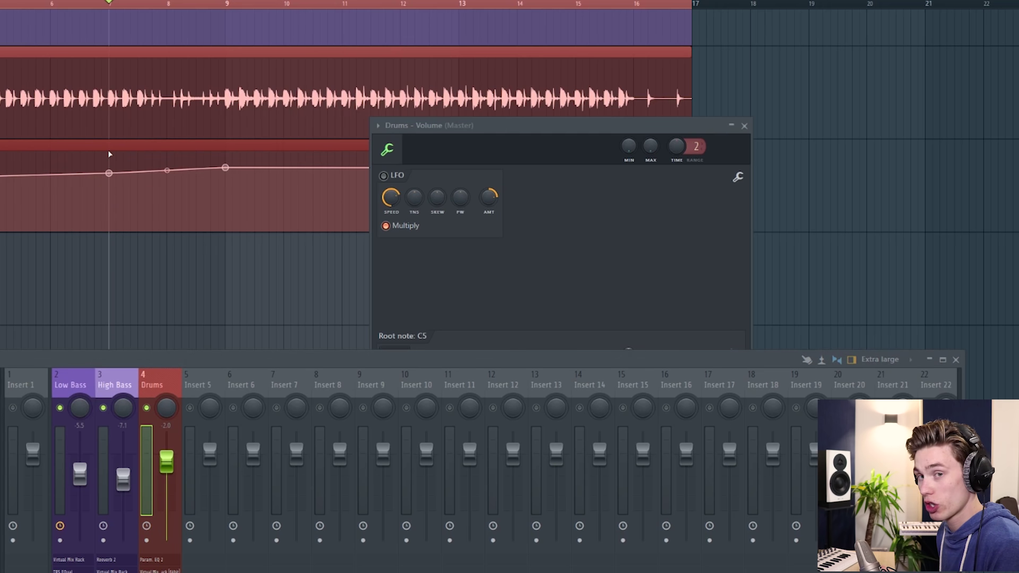
{"action": "mouse_move", "coordinate": [108, 173]}
{"action": "left_mouse_down"}
{"action": "mouse_move", "coordinate": [109, 231]}
{"action": "mouse_move", "coordinate": [101, 184]}
{"action": "left_mouse_up"}
Raise the Drums volume clip's minimum and lower its maximum, testing the bar 7 point at both extremes.
{"action": "left_click", "coordinate": [616, 152]}
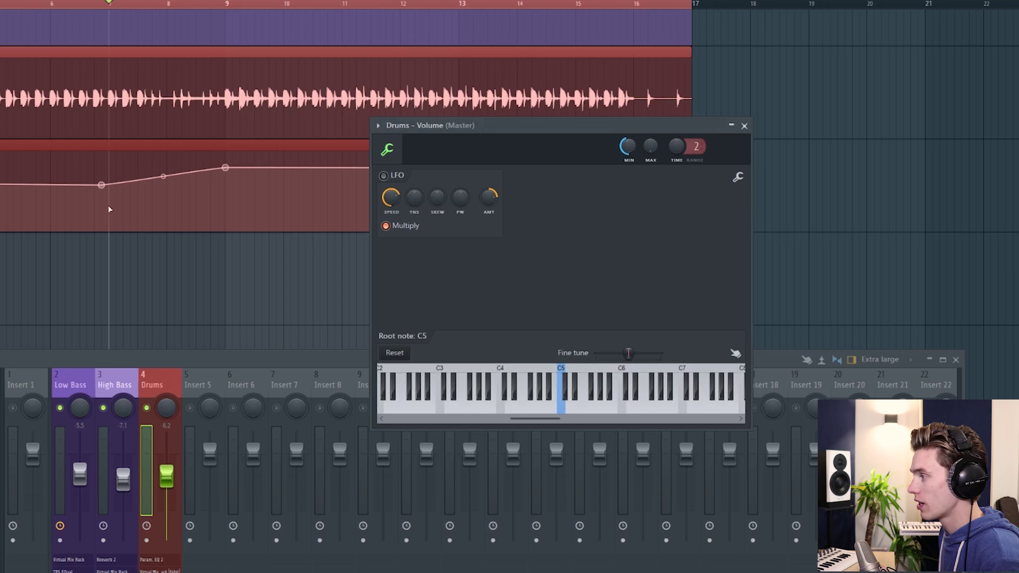
{"action": "left_click_drag", "start_coordinate": [102, 184], "coordinate": [112, 254]}
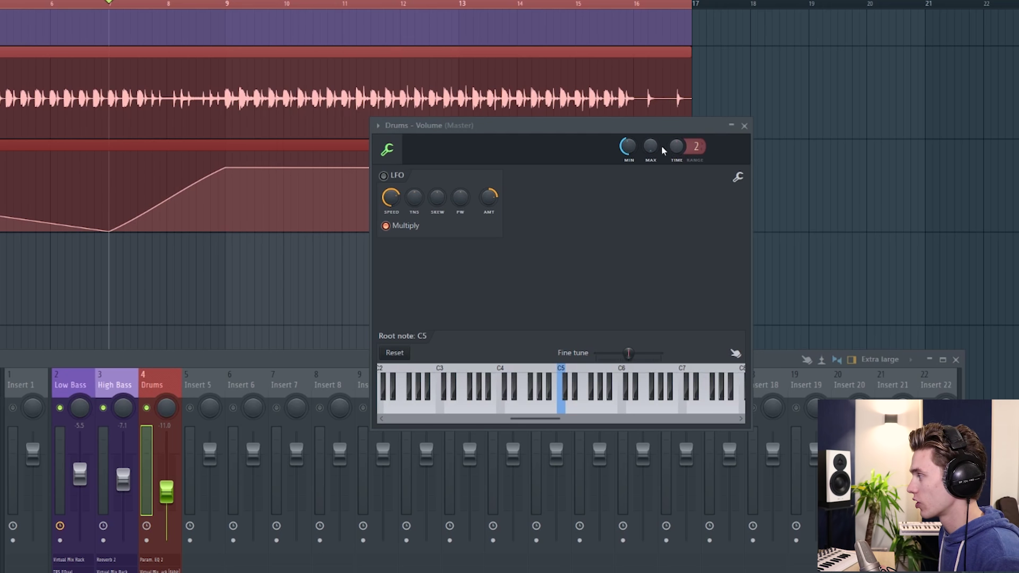
{"action": "left_click_drag", "start_coordinate": [111, 232], "coordinate": [110, 153]}
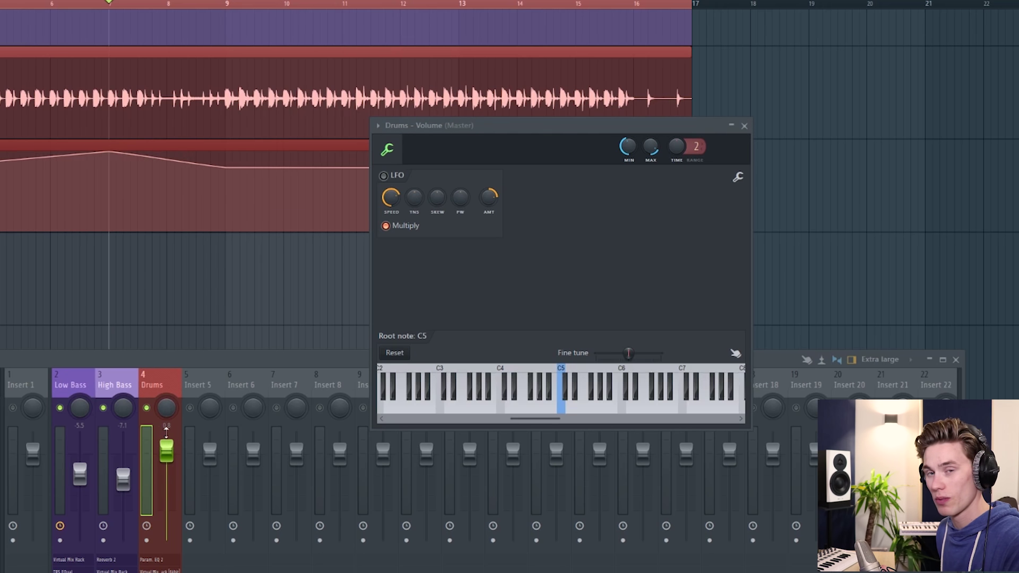
{"action": "left_click_drag", "start_coordinate": [109, 152], "coordinate": [110, 184]}
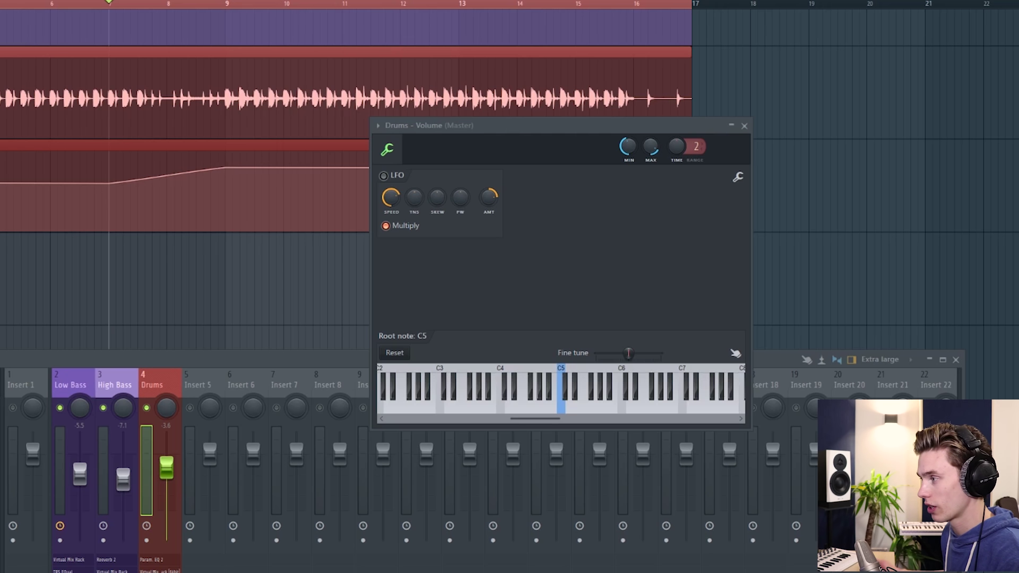
Filter the channel rack to show only automation clips and delete the Drums - Volume channel.
{"action": "scroll", "coordinate": [184, 186], "scroll_direction": "up", "scroll_amount": 3}
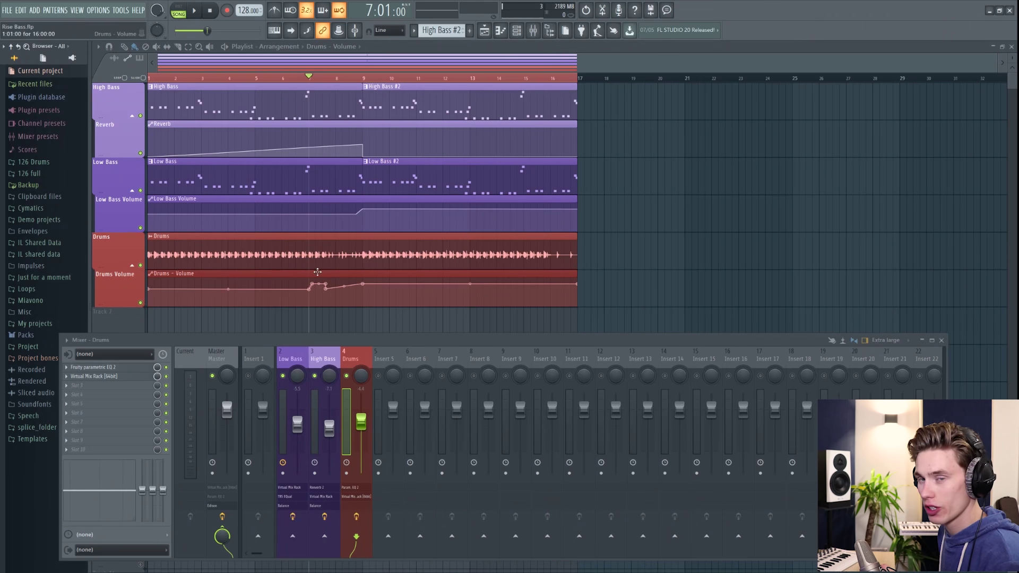
{"action": "left_click", "coordinate": [518, 33]}
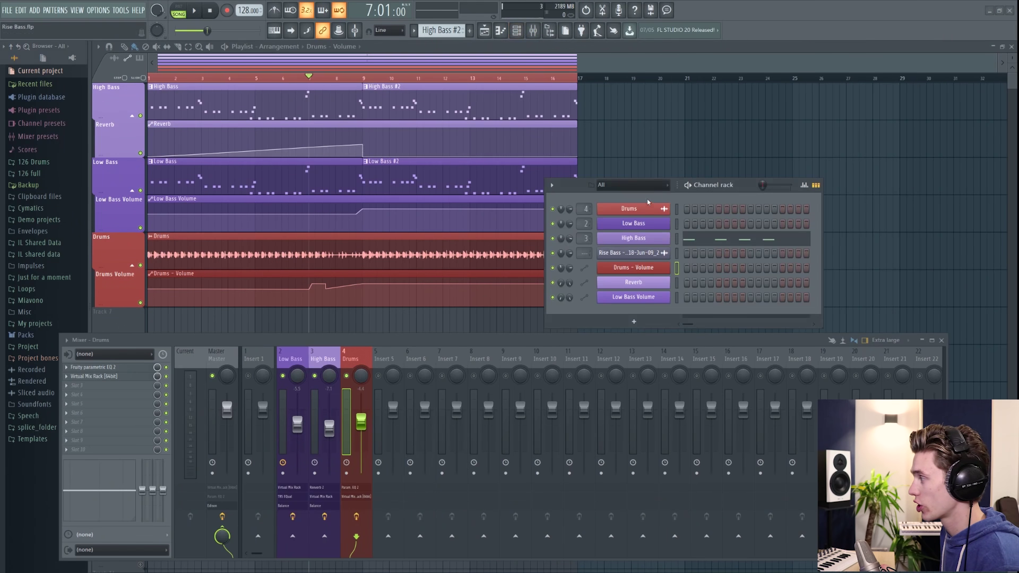
{"action": "left_click", "coordinate": [641, 184]}
{"action": "left_click", "coordinate": [634, 218]}
{"action": "left_click_drag", "start_coordinate": [734, 187], "coordinate": [730, 162]}
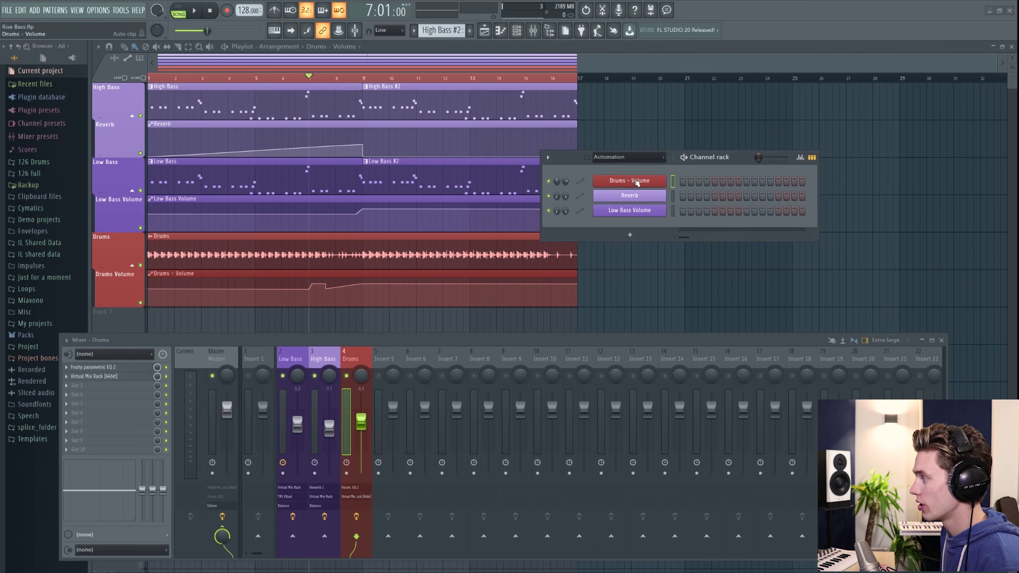
{"action": "right_click", "coordinate": [636, 181]}
{"action": "left_click", "coordinate": [706, 270]}
{"action": "left_click", "coordinate": [567, 326]}
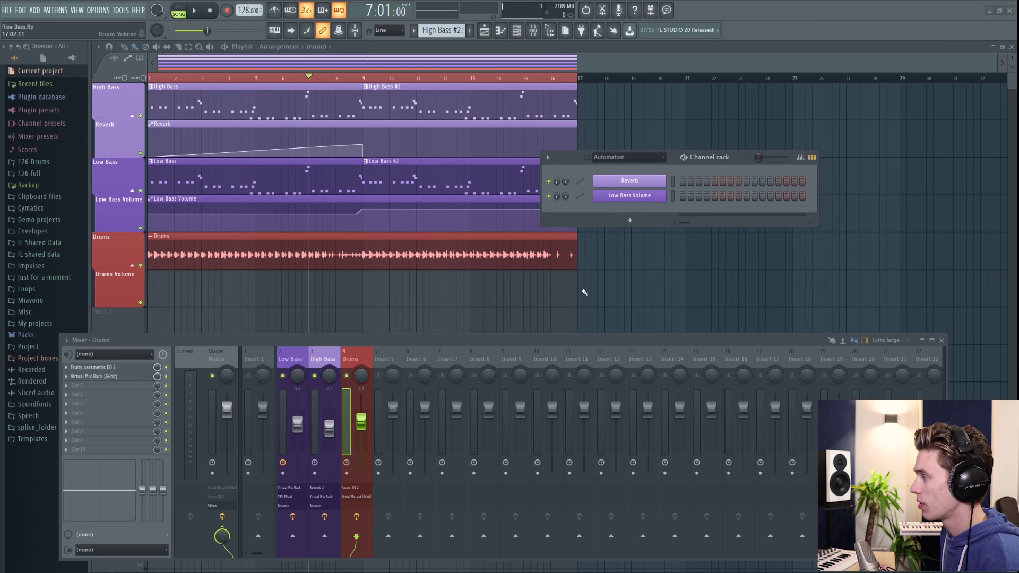
Delete the leftover Drums - Volume event from the current project's patterns to remove its automation completely.
{"action": "left_click", "coordinate": [29, 72]}
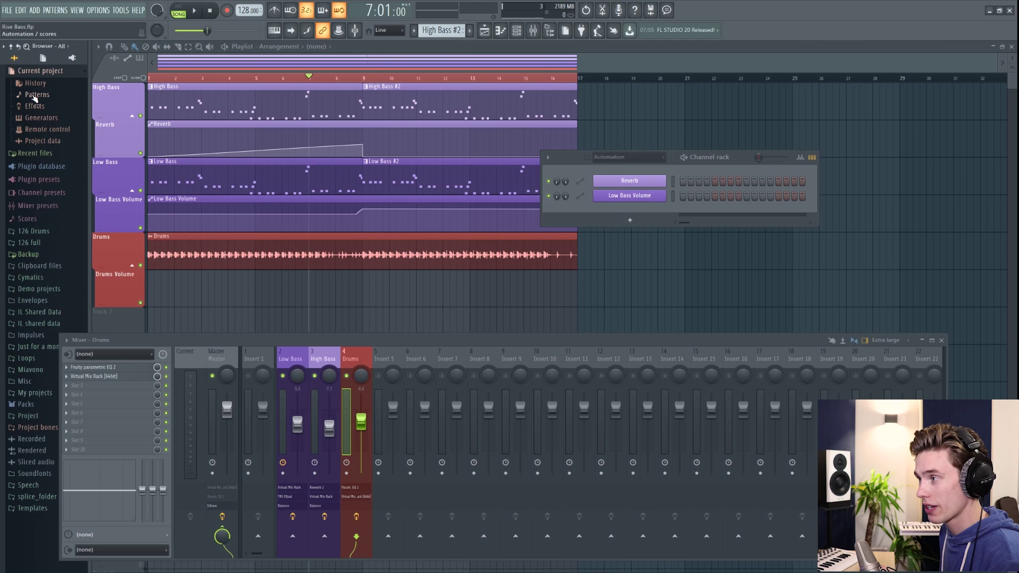
{"action": "left_click", "coordinate": [36, 95]}
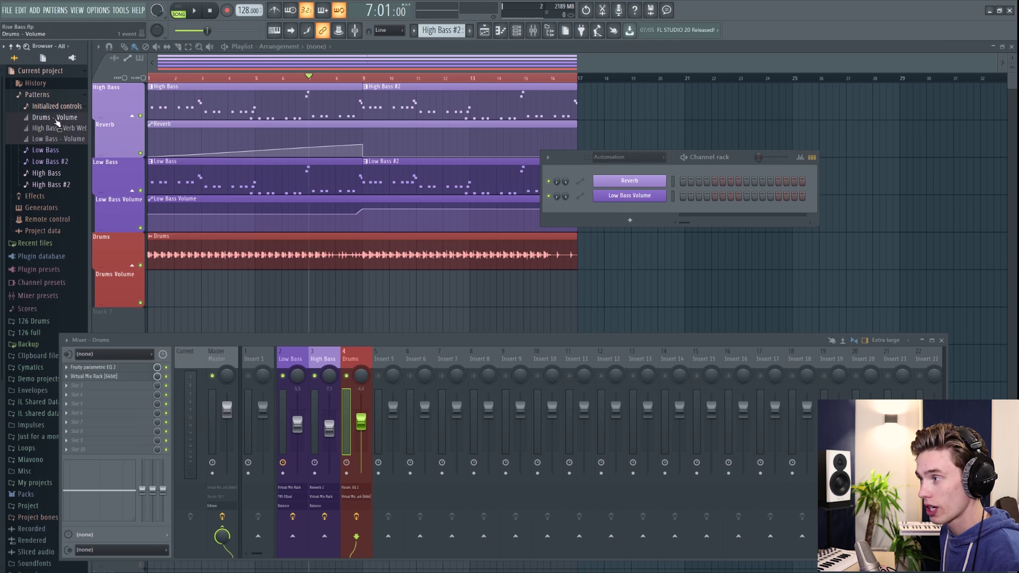
{"action": "right_click", "coordinate": [56, 119]}
{"action": "left_click", "coordinate": [62, 117]}
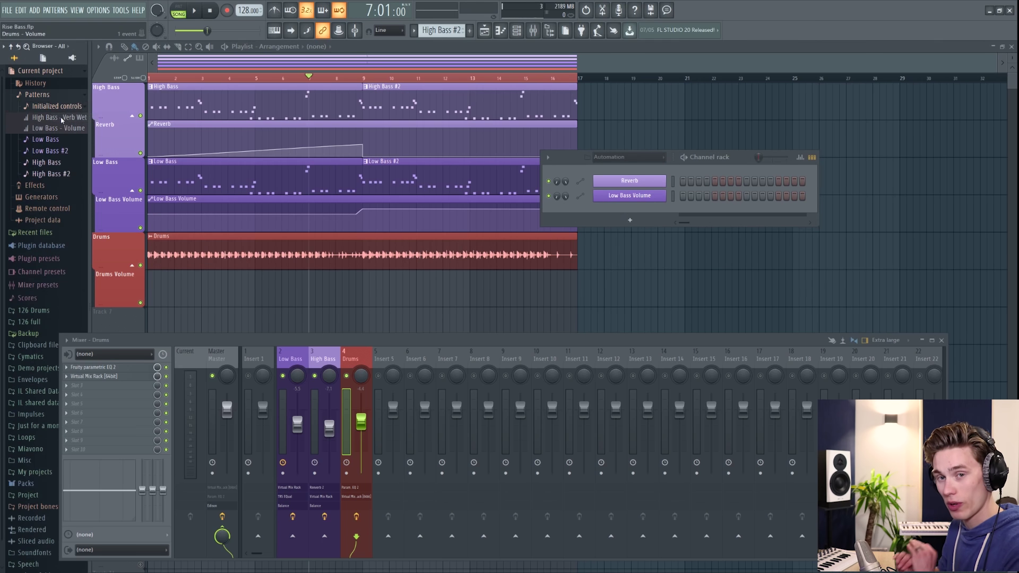